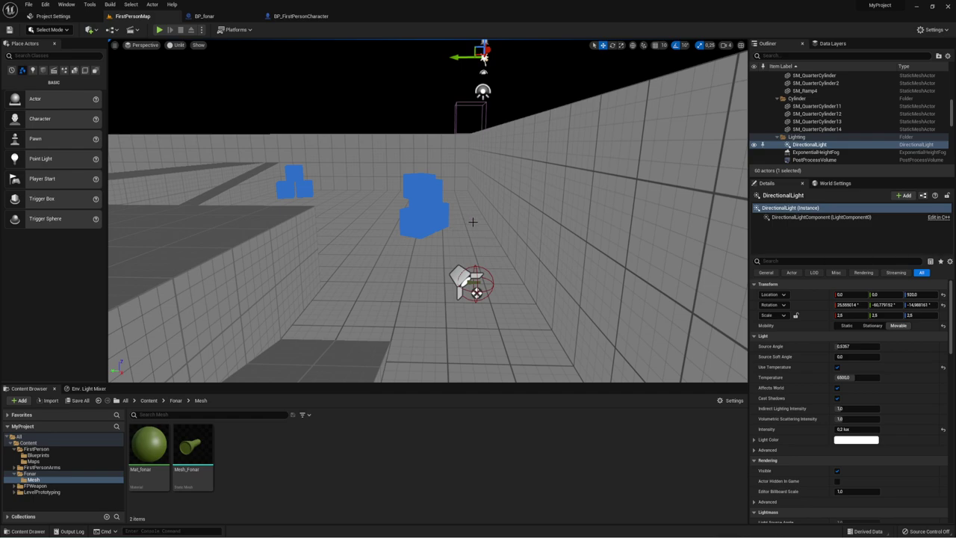
# - Switch the viewport rendering mode from Unlit to Lit
pyautogui.moveTo(469, 227); pyautogui.dragTo(470, 248, button='right')
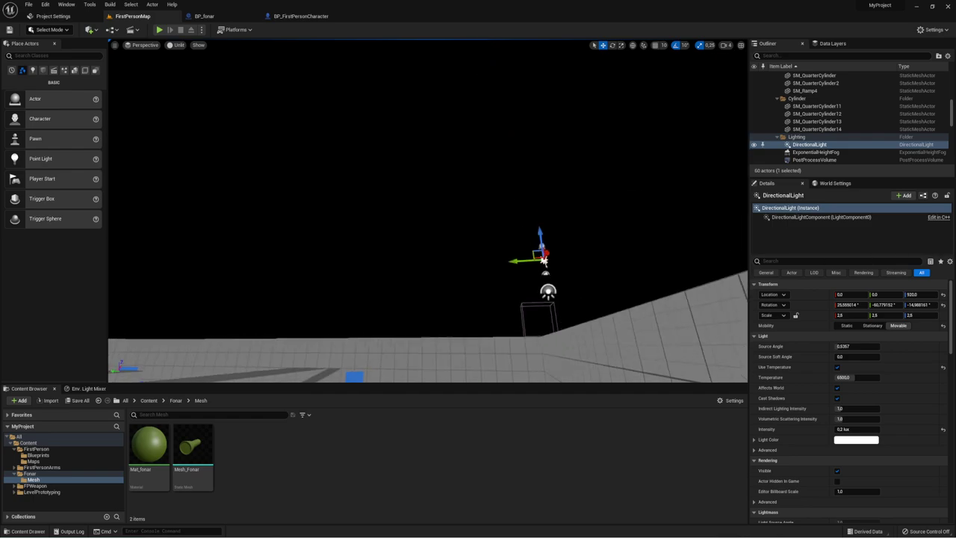
pyautogui.click(182, 47)
pyautogui.click(185, 68)
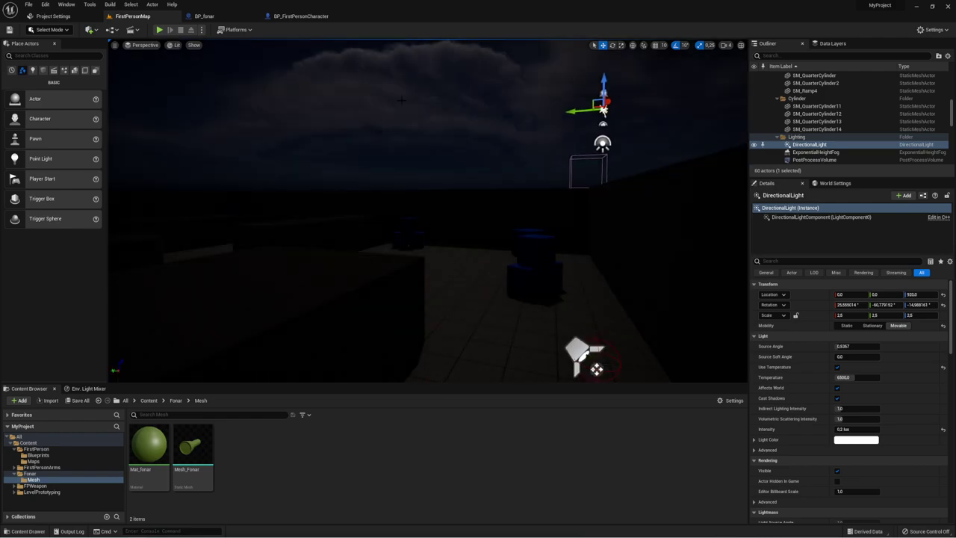
# - Dim the DirectionalLight intensity to 0.1 lux, then select the flashlight actor
pyautogui.click(857, 430)
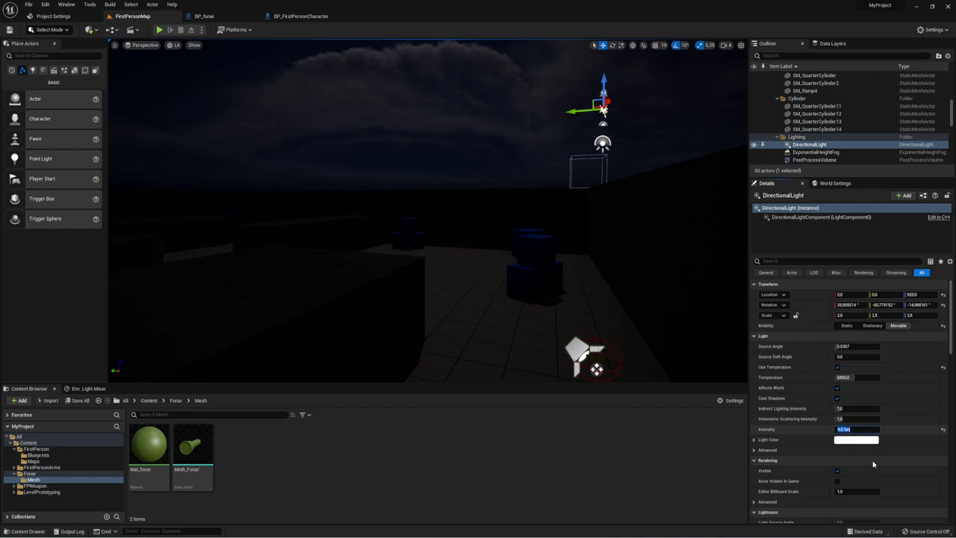
pyautogui.write('0')
pyautogui.press('Return')
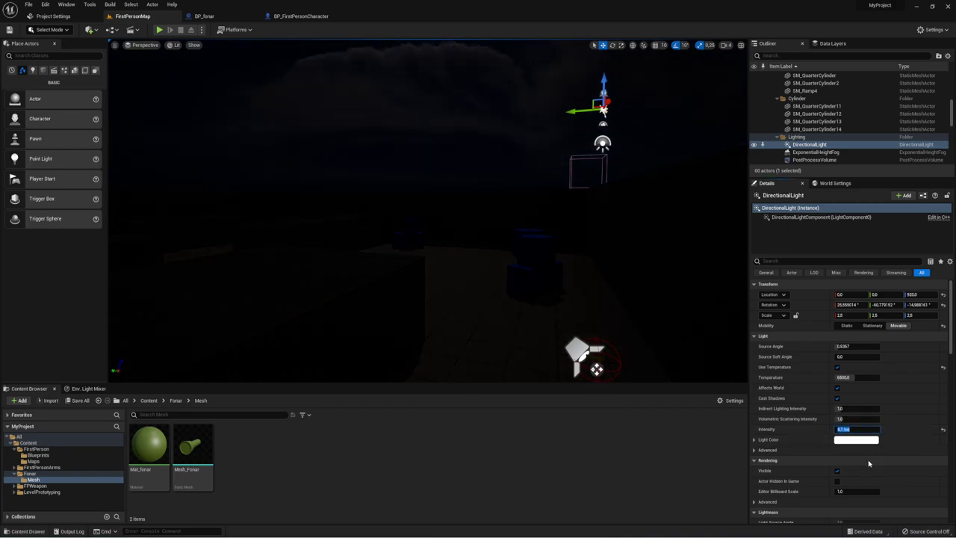
pyautogui.moveTo(596, 369); pyautogui.dragTo(383, 274)
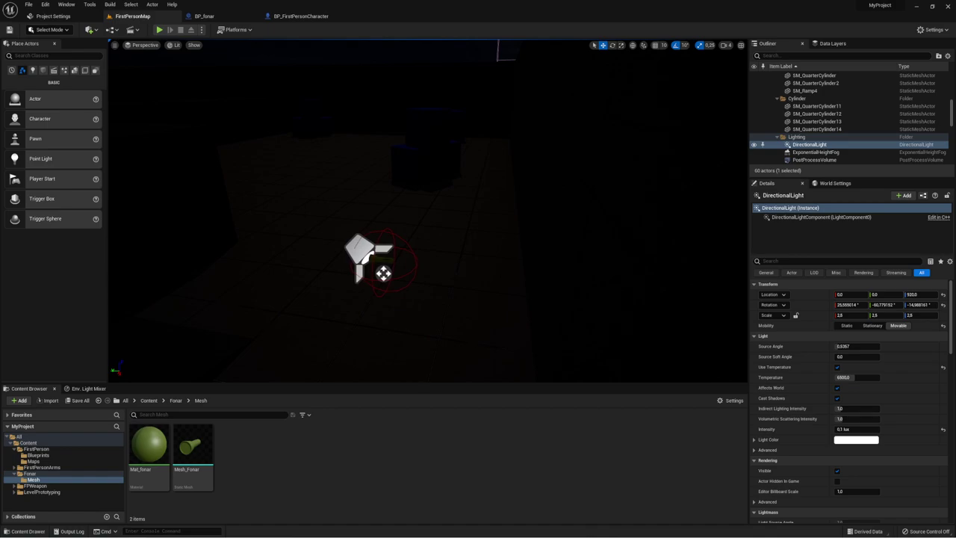
pyautogui.click(383, 273)
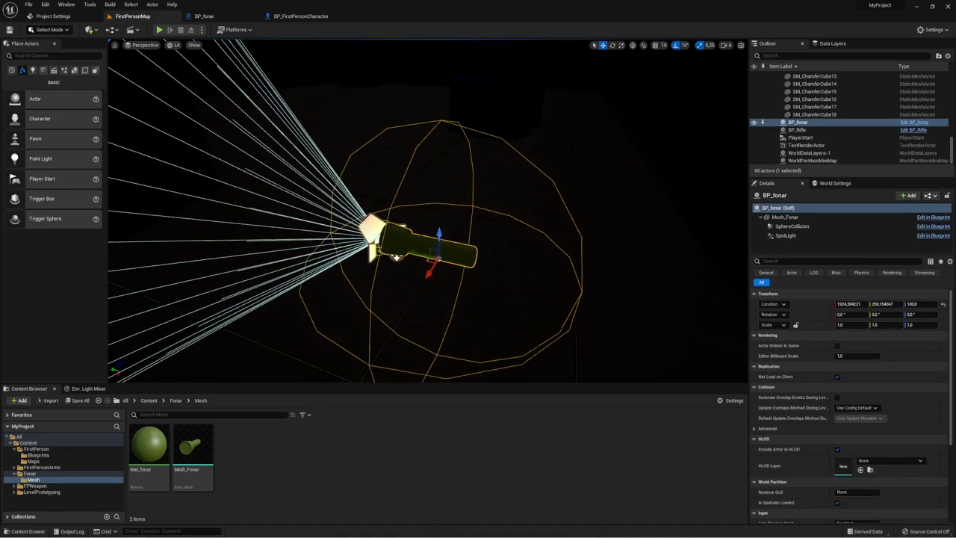
# - Inspect the spotlight cone in the BP_fonar flashlight blueprint preview
pyautogui.scroll(-4, 383, 273)
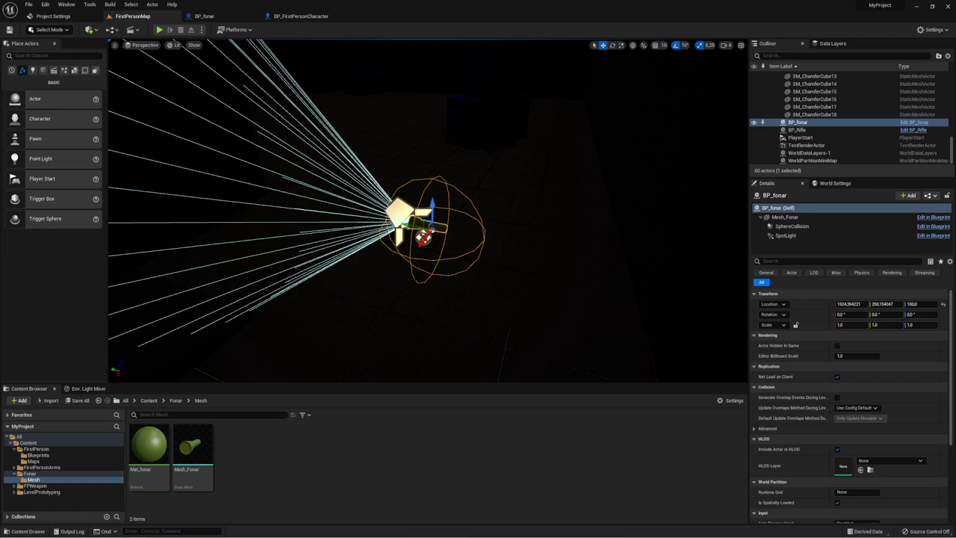
pyautogui.click(306, 15)
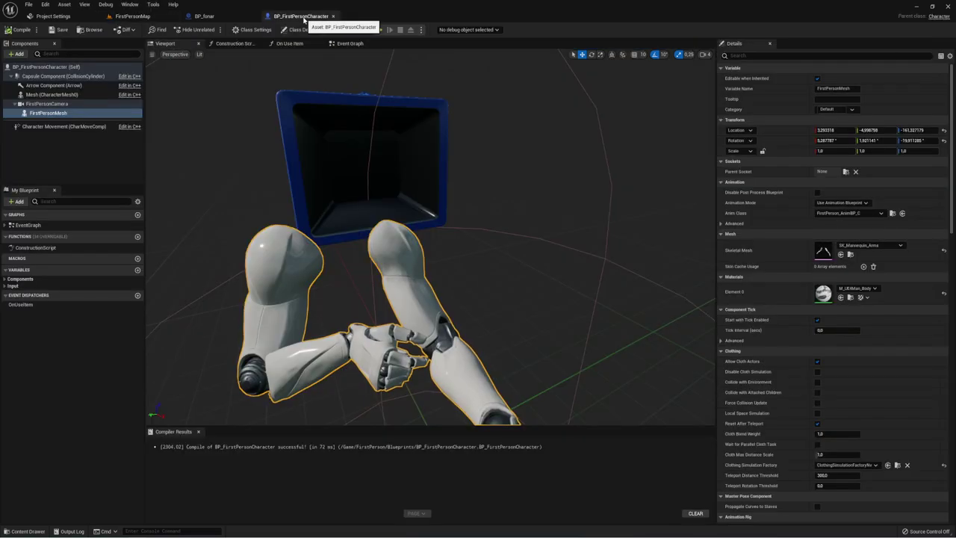
pyautogui.click(228, 16)
pyautogui.moveTo(418, 261); pyautogui.dragTo(416, 265, button='right')
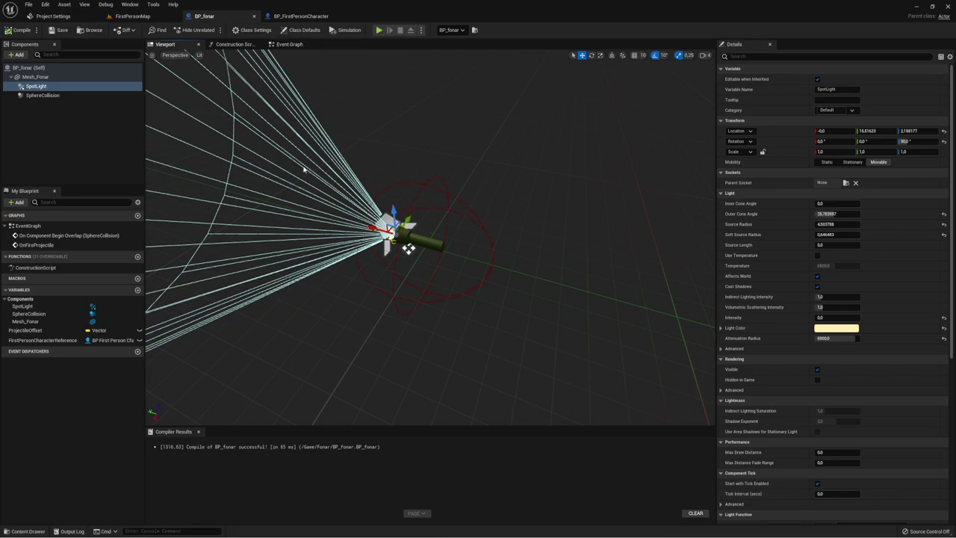
pyautogui.moveTo(303, 168); pyautogui.dragTo(304, 169, button='right')
# - Close the BP_fonar blueprint and return to BP_FirstPersonCharacter
pyautogui.click(254, 16)
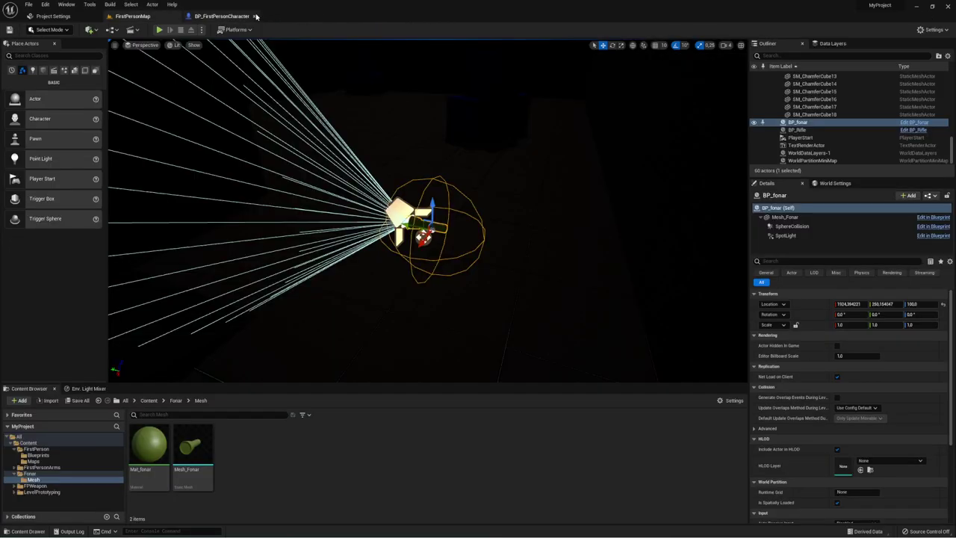
pyautogui.rightClick(490, 215)
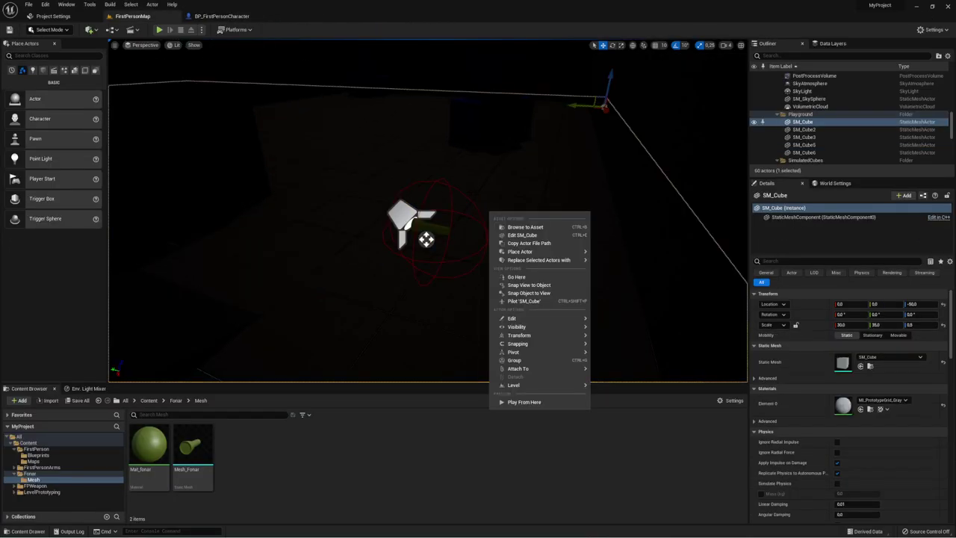
pyautogui.click(222, 16)
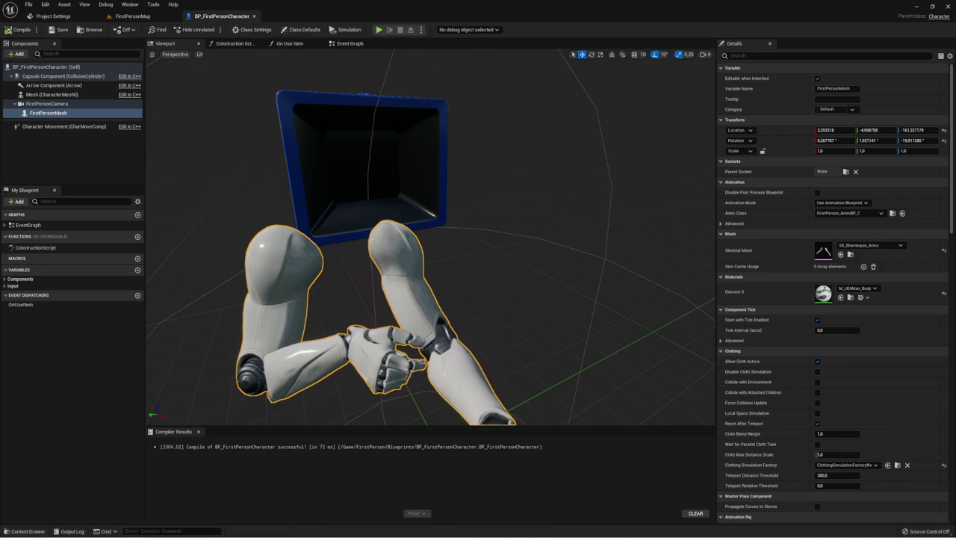
pyautogui.moveTo(431, 238); pyautogui.dragTo(431, 237, button='right')
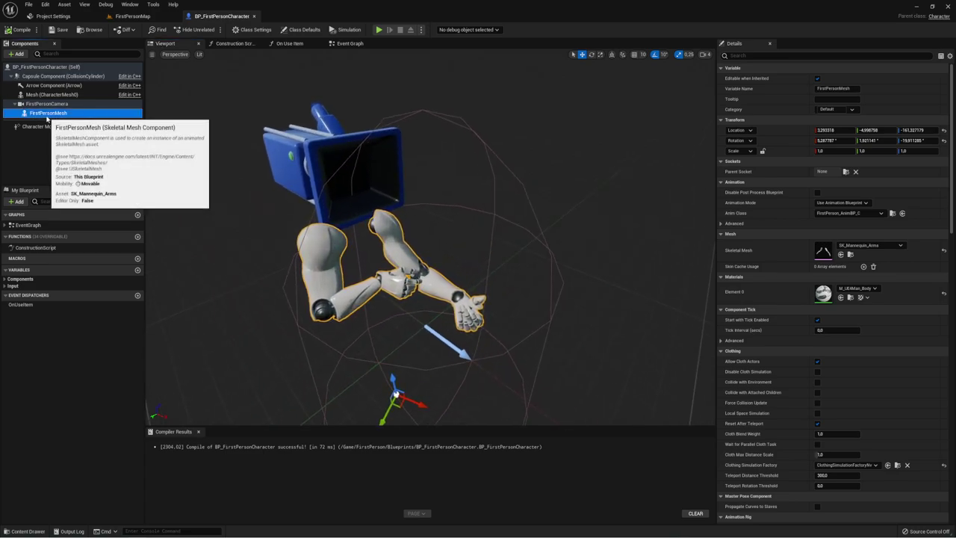
pyautogui.click(48, 112)
pyautogui.click(47, 105)
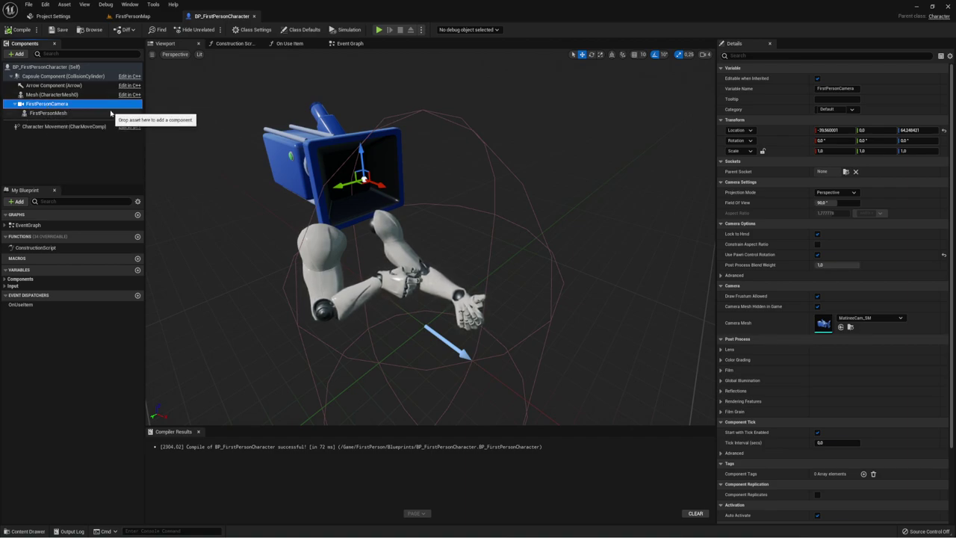
pyautogui.click(46, 112)
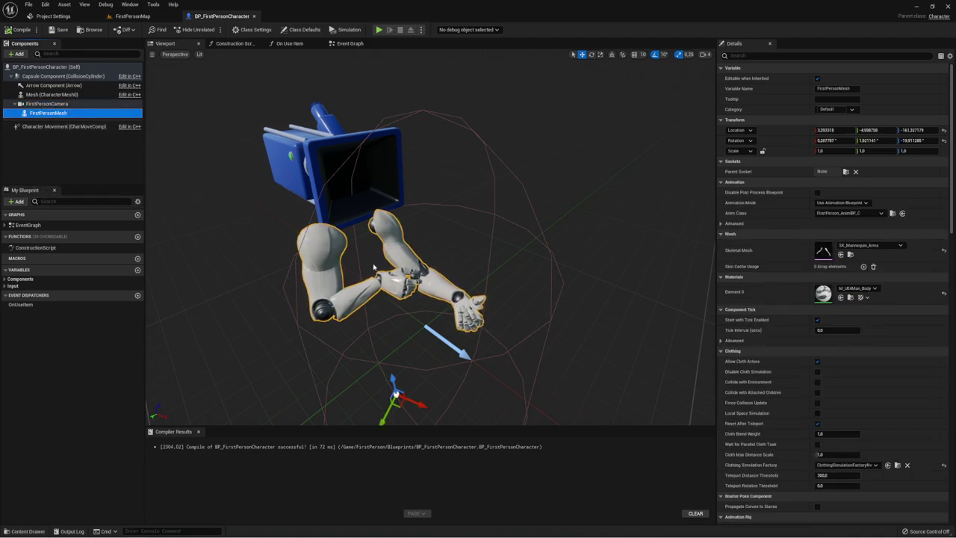
pyautogui.moveTo(176, 126); pyautogui.dragTo(186, 128, button='right')
pyautogui.moveTo(332, 236); pyautogui.dragTo(332, 236, button='right')
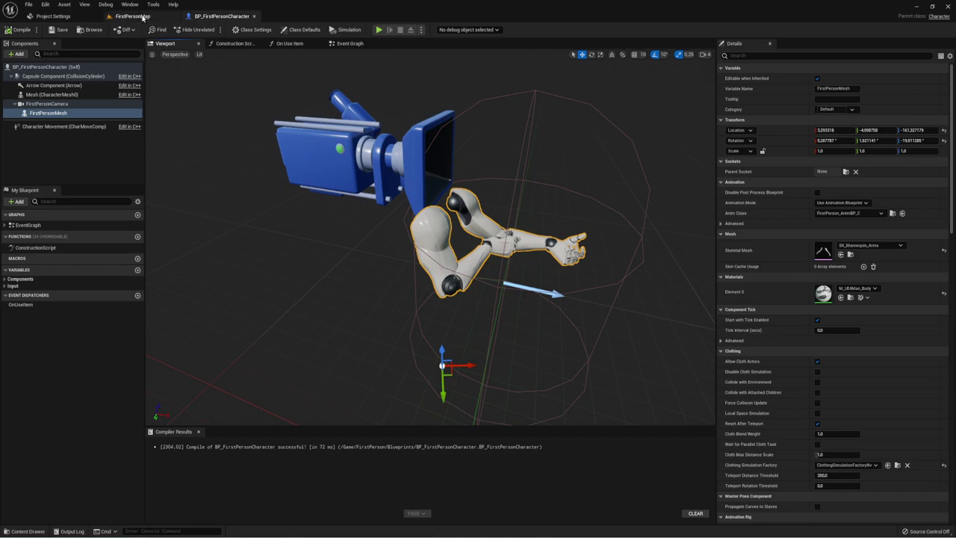
pyautogui.click(134, 17)
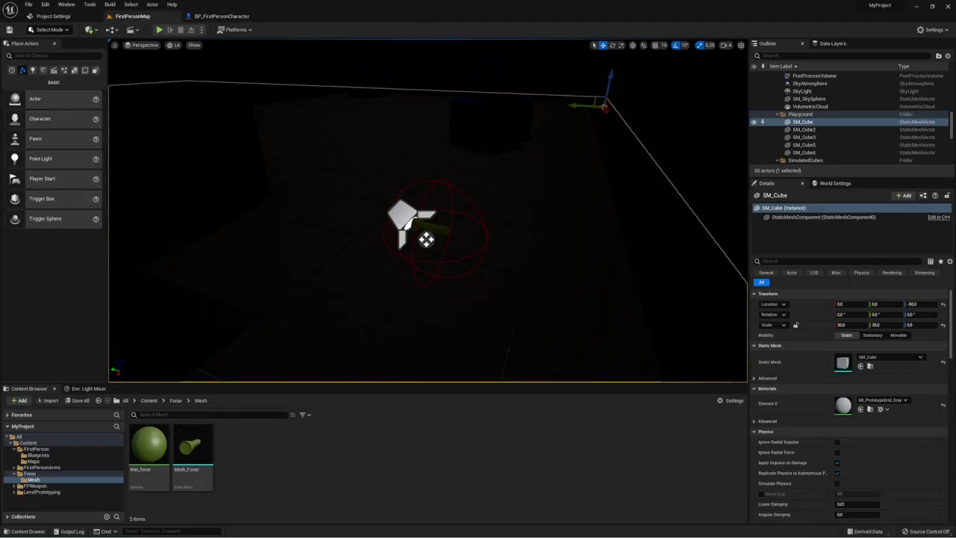
pyautogui.click(426, 239)
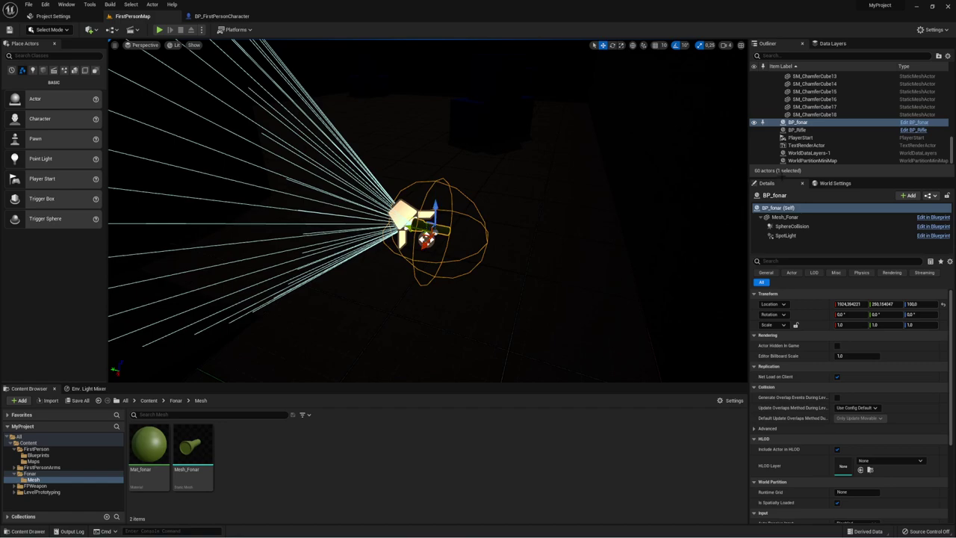
pyautogui.click(920, 129)
pyautogui.scroll(-3, 432, 284)
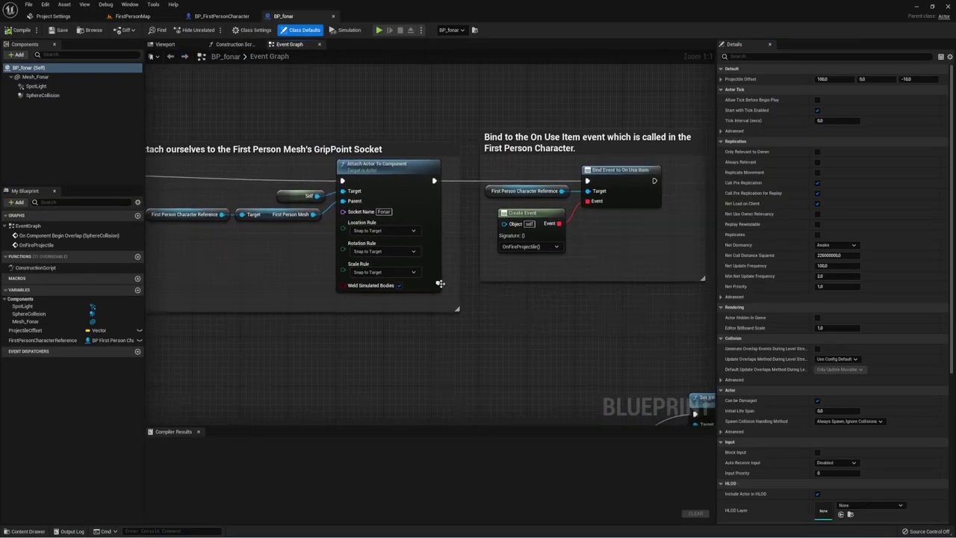
pyautogui.moveTo(319, 288); pyautogui.dragTo(457, 278, button='right')
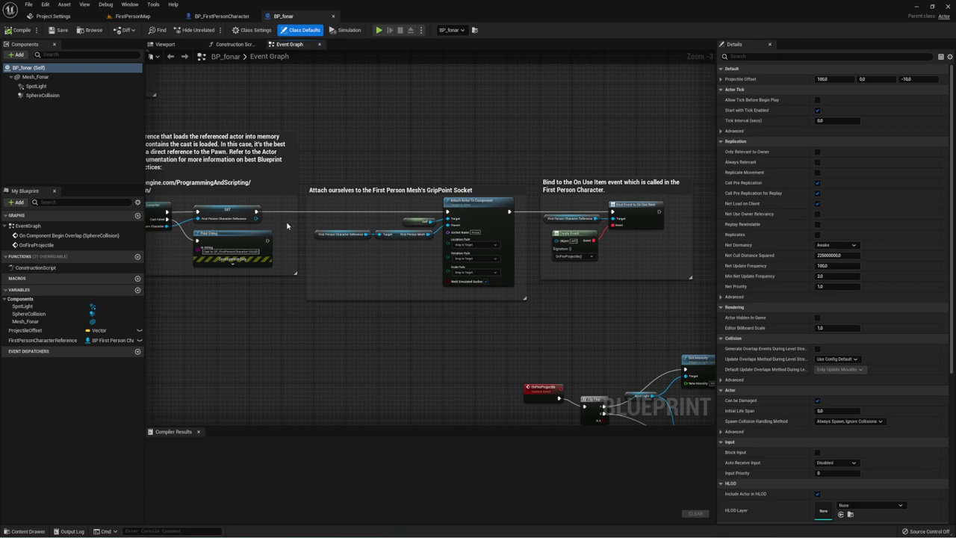
pyautogui.moveTo(189, 294); pyautogui.dragTo(661, 216)
pyautogui.moveTo(615, 251); pyautogui.dragTo(488, 234, button='right')
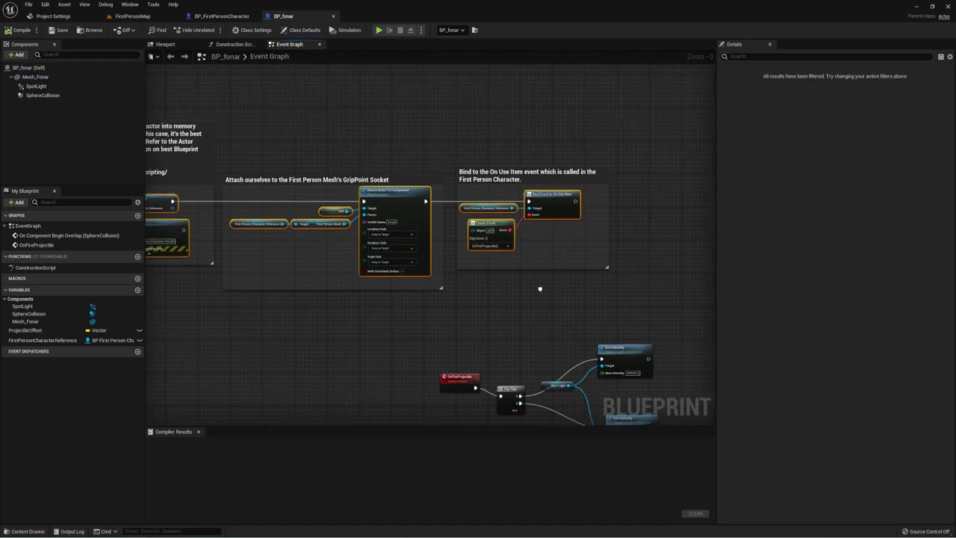
pyautogui.scroll(1, 493, 247)
pyautogui.scroll(1, 501, 271)
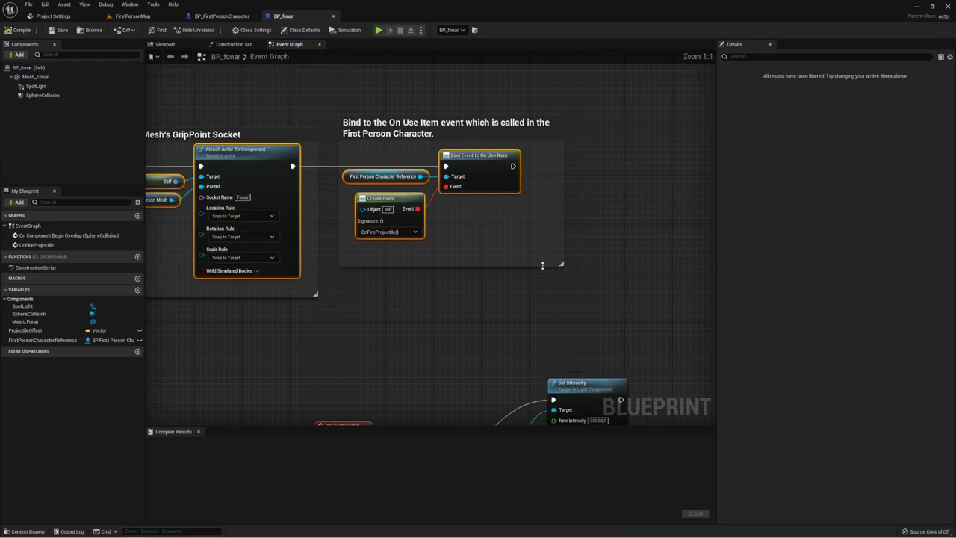
pyautogui.scroll(1, 447, 207)
pyautogui.moveTo(447, 206); pyautogui.dragTo(478, 106, button='right')
pyautogui.moveTo(309, 169); pyautogui.dragTo(602, 396)
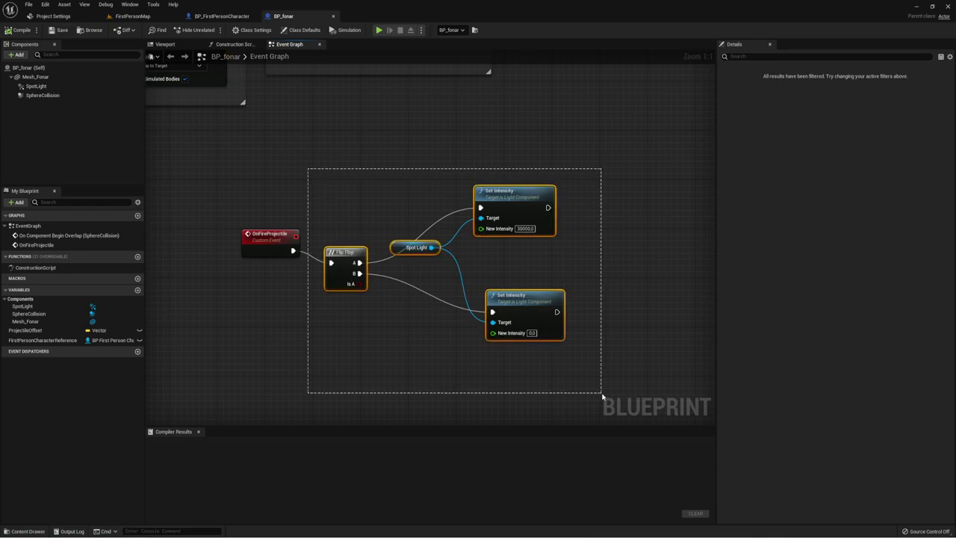
pyautogui.moveTo(217, 189)
pyautogui.mouseDown()
pyautogui.moveTo(284, 303)
pyautogui.moveTo(560, 225)
pyautogui.mouseUp()
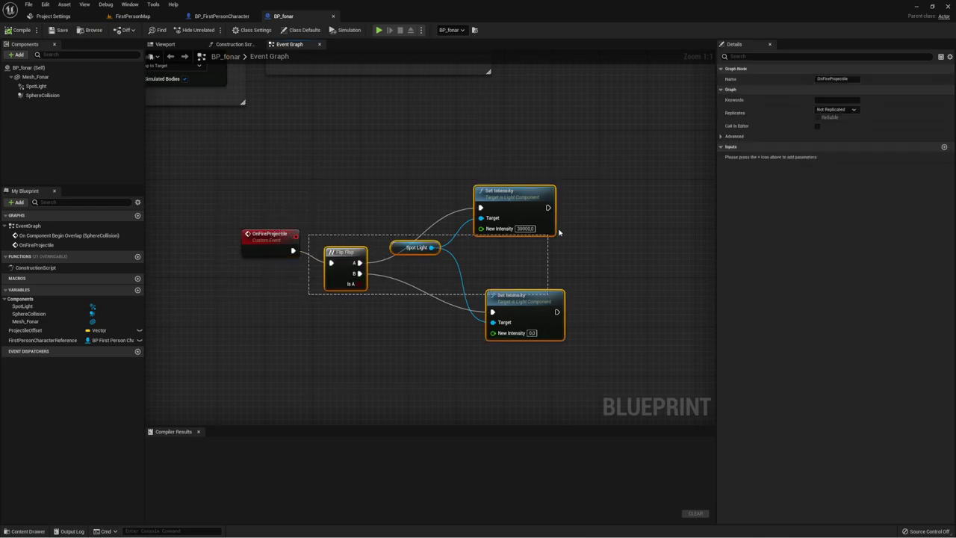
pyautogui.click(333, 16)
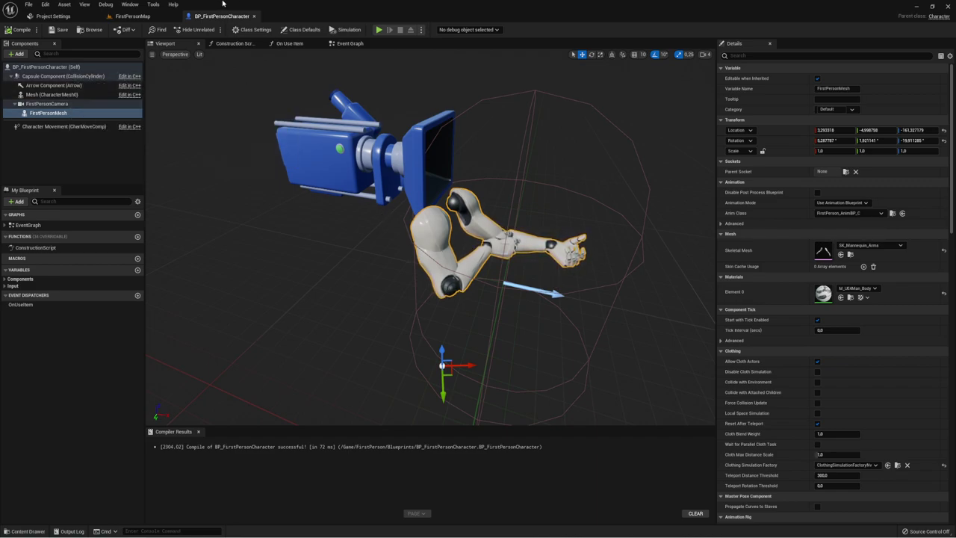
# - Reparent FirstPersonMesh away from FirstPersonCamera, then select FirstPersonCamera to view its settings
pyautogui.moveTo(45, 110); pyautogui.dragTo(36, 77)
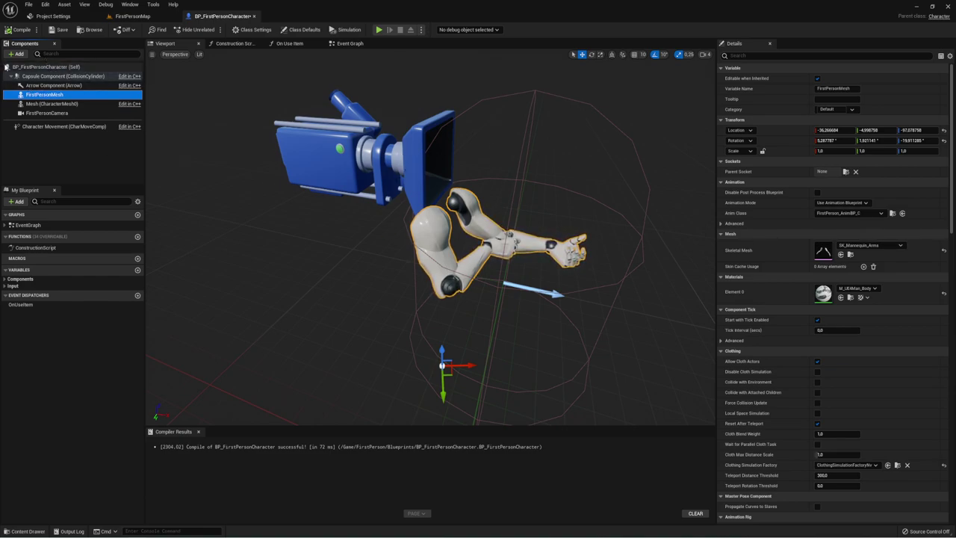
pyautogui.click(45, 113)
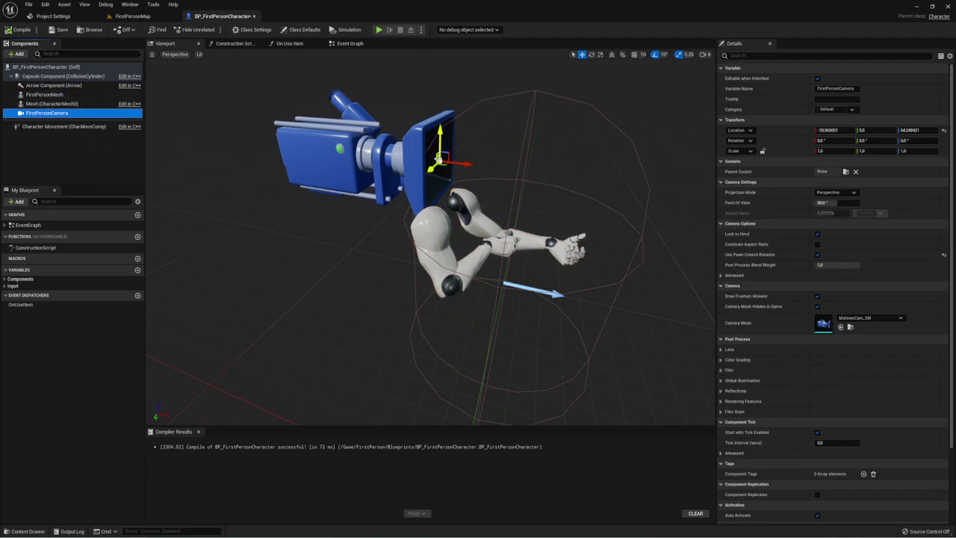
pyautogui.click(383, 29)
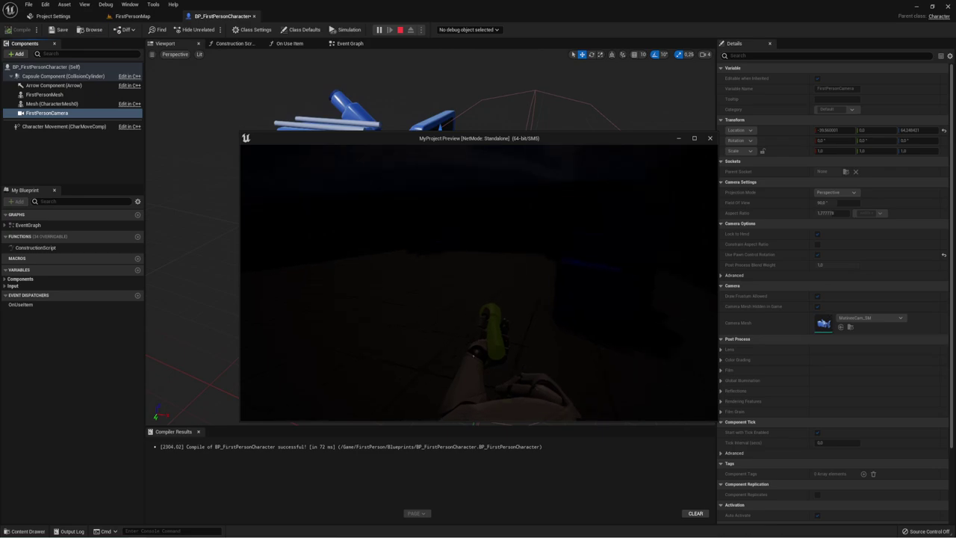
pyautogui.press('Escape')
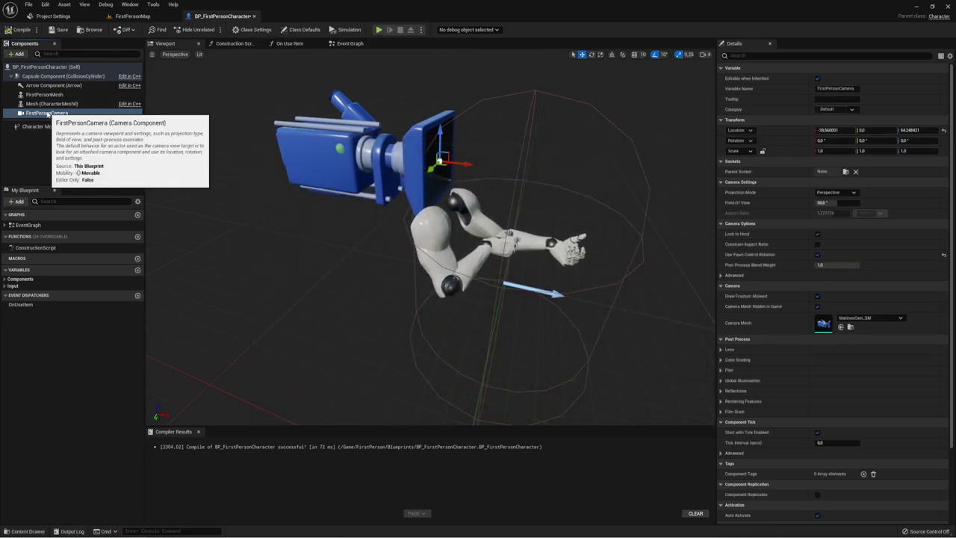
# - Add a Spring Arm component under the Capsule Component, keeping the name SpringArm
pyautogui.click(37, 75)
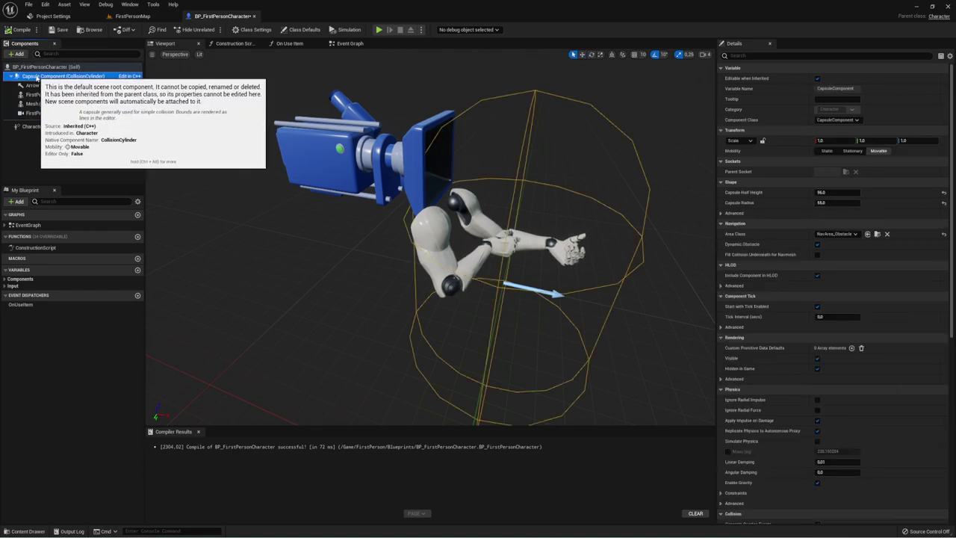
pyautogui.click(17, 55)
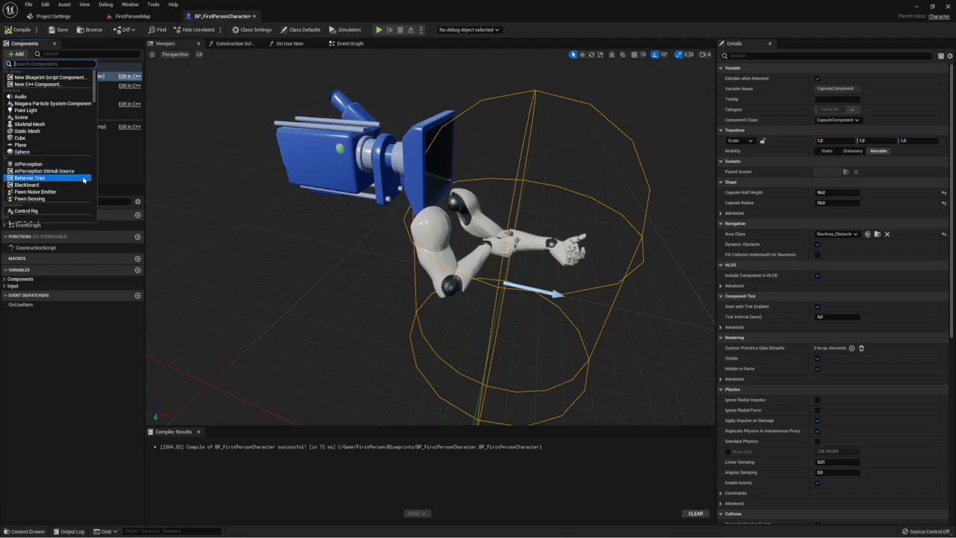
pyautogui.scroll(-1, 62, 167)
pyautogui.scroll(-2, 62, 167)
pyautogui.scroll(-1, 62, 166)
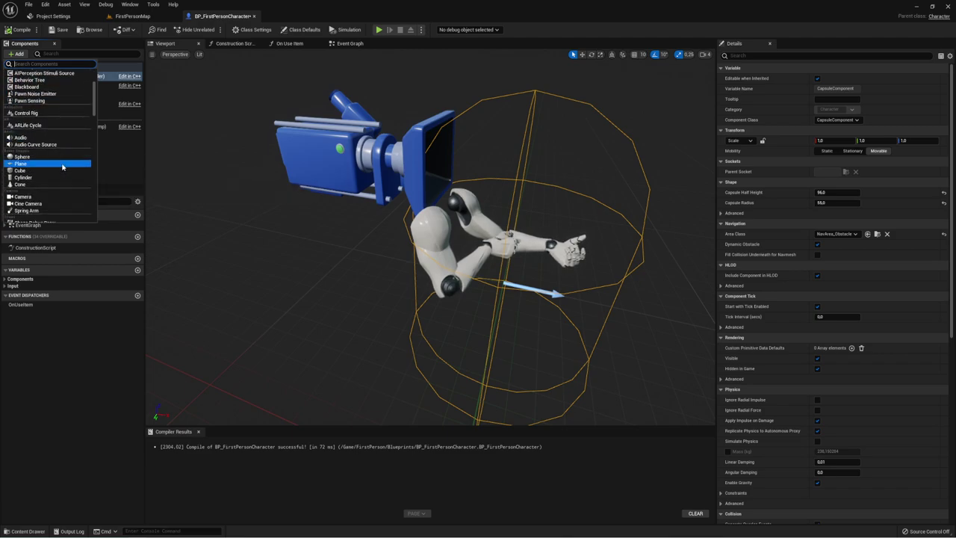
pyautogui.scroll(-1, 62, 167)
pyautogui.scroll(-1, 62, 167)
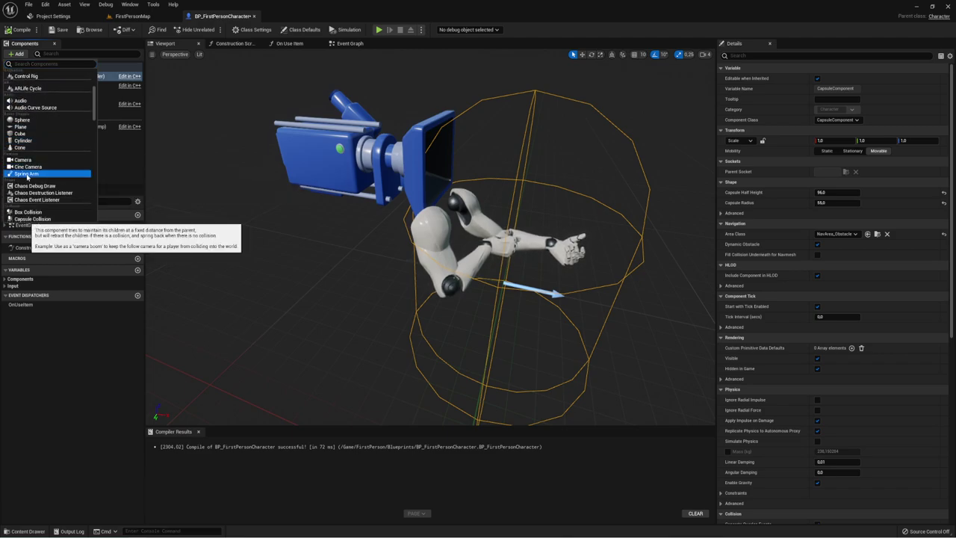
pyautogui.click(30, 174)
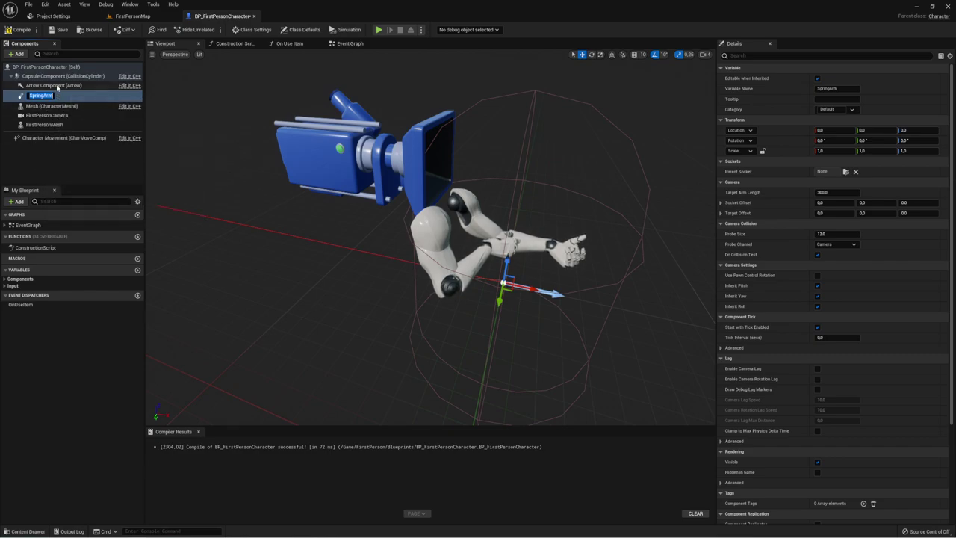
pyautogui.press('Return')
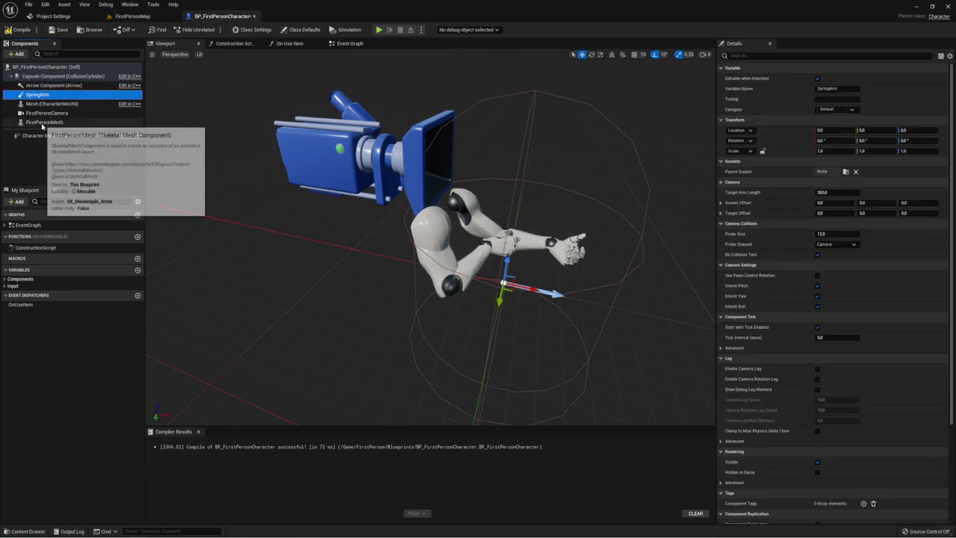
# - Parent FirstPersonCamera to the SpringArm and turn off its Use Pawn Control Rotation
pyautogui.click(38, 112)
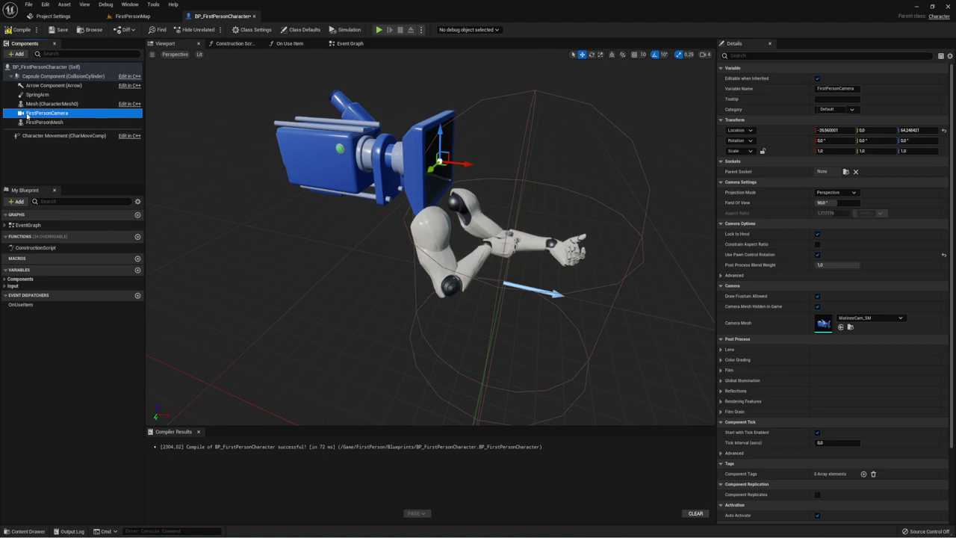
pyautogui.moveTo(45, 114); pyautogui.dragTo(37, 96)
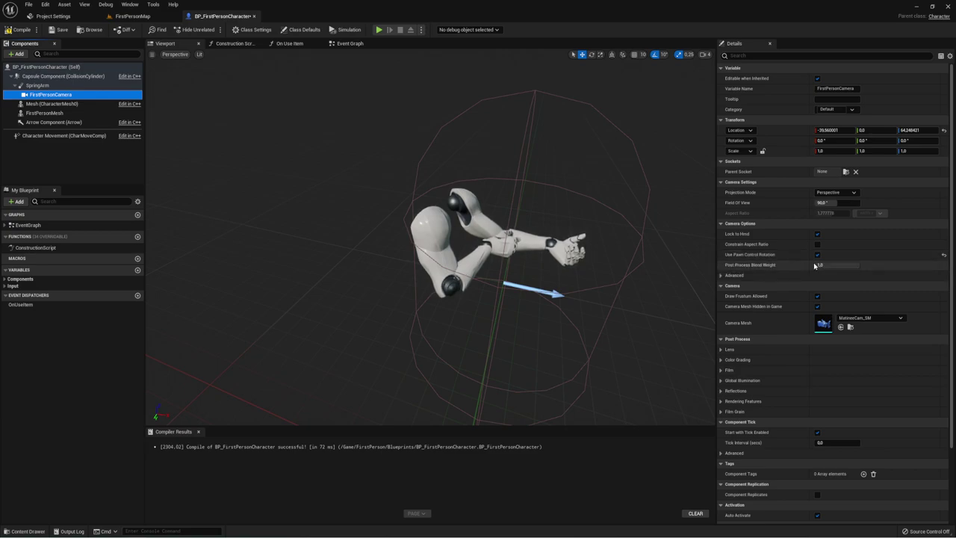
pyautogui.click(819, 254)
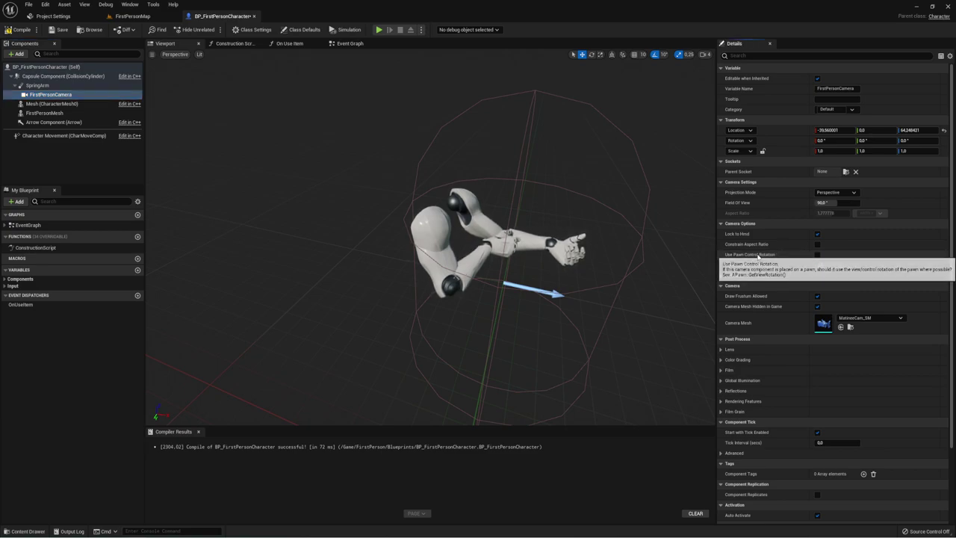
pyautogui.click(42, 86)
# - Raise the SpringArm to head height (Z about 52.4) and offset it slightly sideways
pyautogui.scroll(-5, 435, 285)
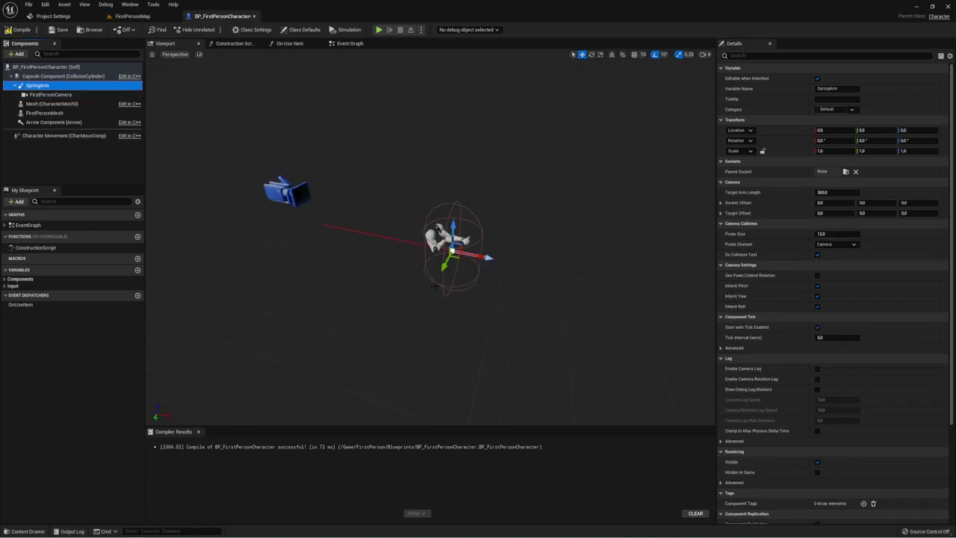
pyautogui.scroll(1, 435, 286)
pyautogui.scroll(2, 434, 285)
pyautogui.scroll(3, 453, 283)
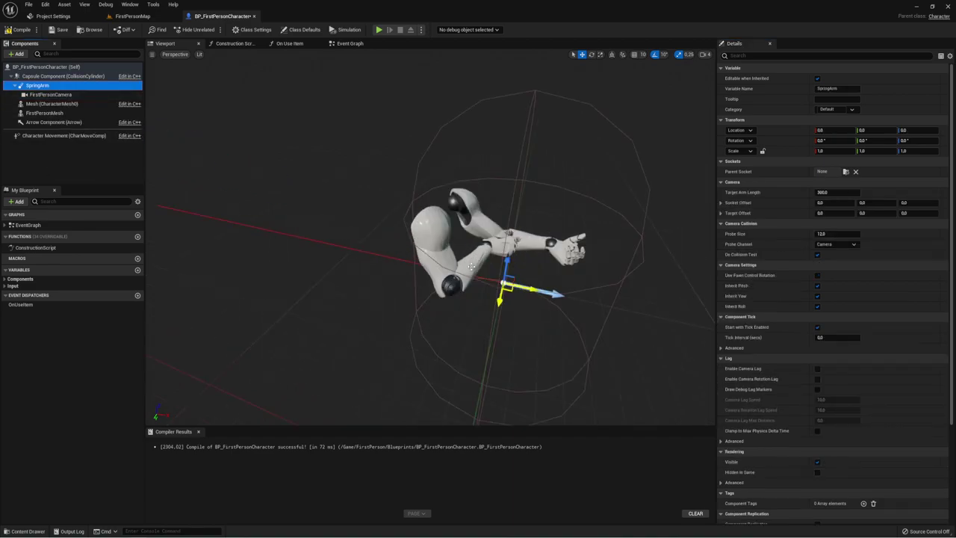
pyautogui.moveTo(506, 263); pyautogui.dragTo(509, 195)
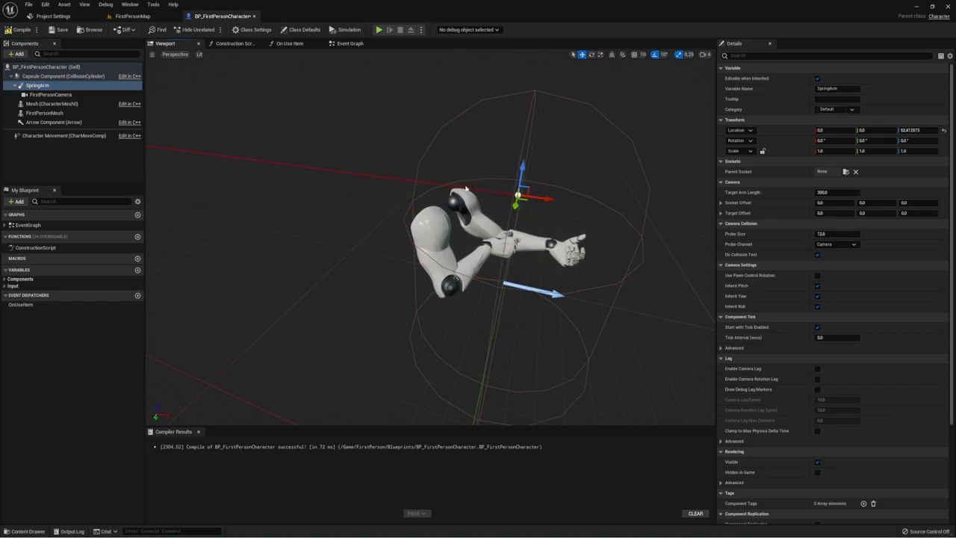
pyautogui.moveTo(552, 235)
pyautogui.mouseDown(button='right')
pyautogui.moveTo(613, 254)
pyautogui.moveTo(523, 258)
pyautogui.mouseUp(button='right')
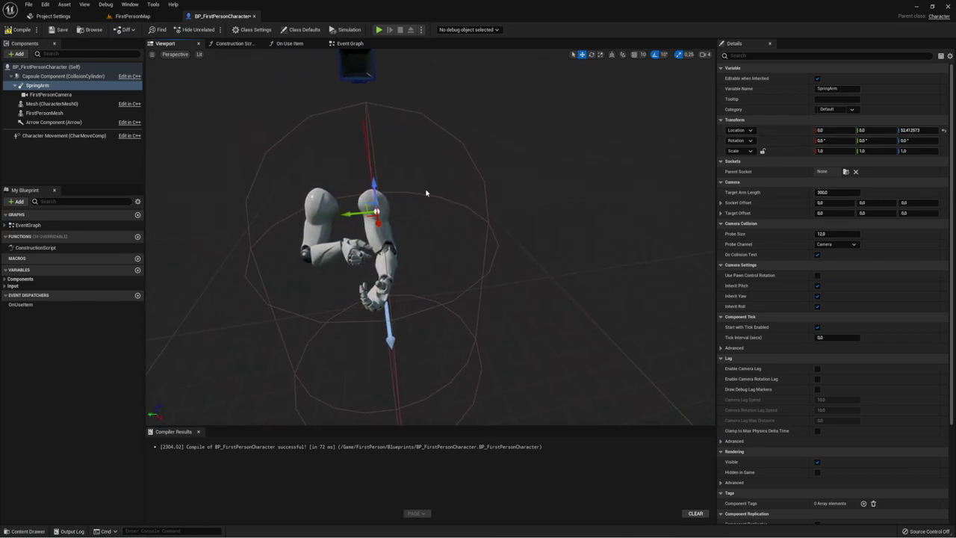
pyautogui.moveTo(357, 214); pyautogui.dragTo(340, 214)
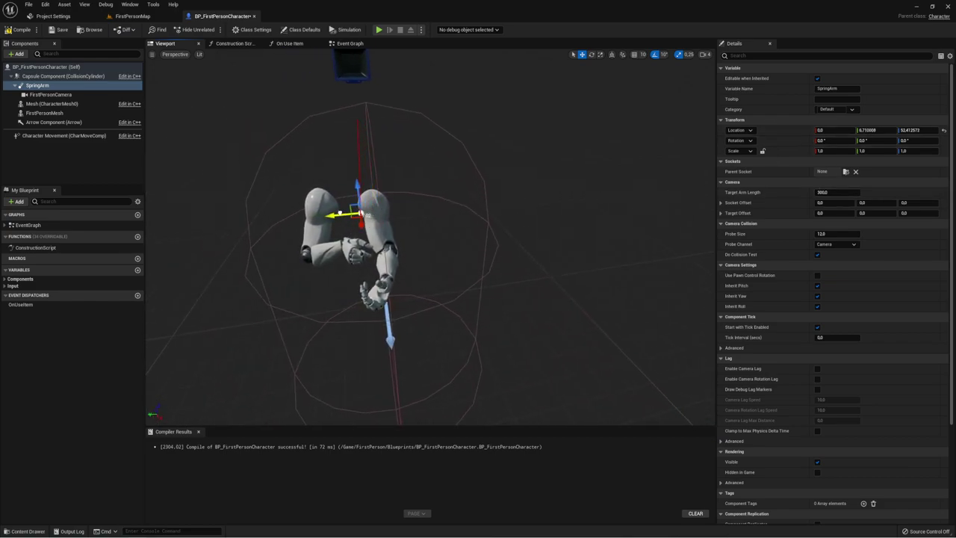
# - Set the SpringArm's Target Arm Length to 0
pyautogui.click(836, 192)
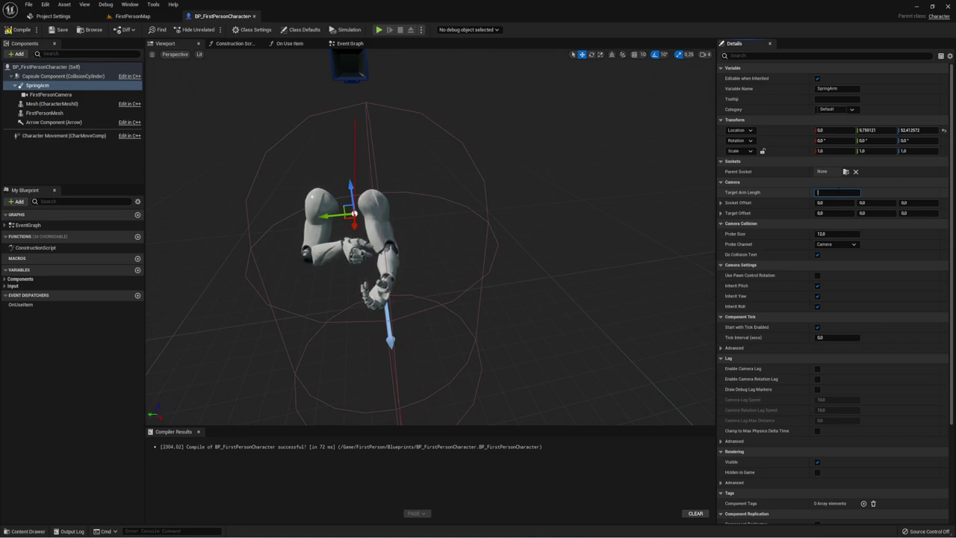
pyautogui.write('0')
pyautogui.press('Return')
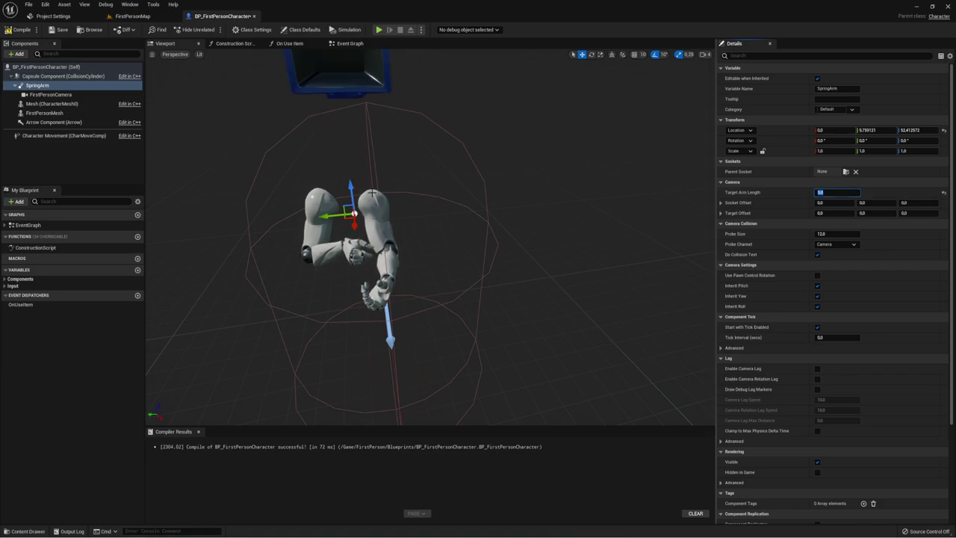
pyautogui.moveTo(372, 193); pyautogui.dragTo(448, 196)
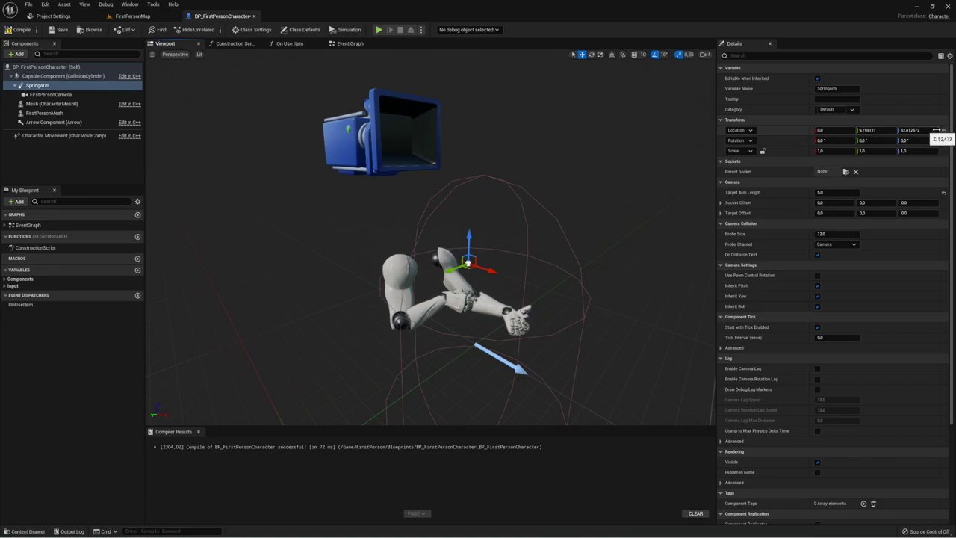
# - Reset the FirstPersonCamera's location to zero
pyautogui.click(51, 94)
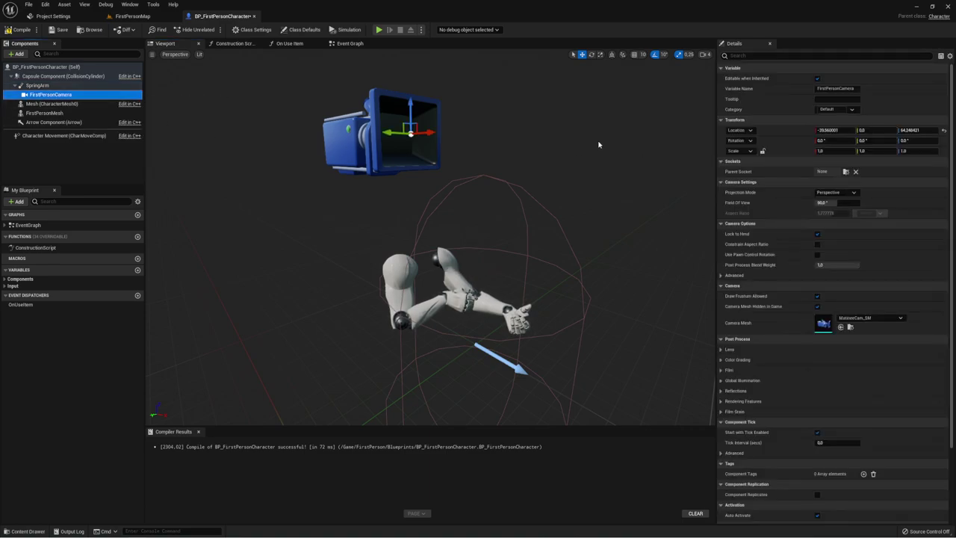
pyautogui.click(943, 131)
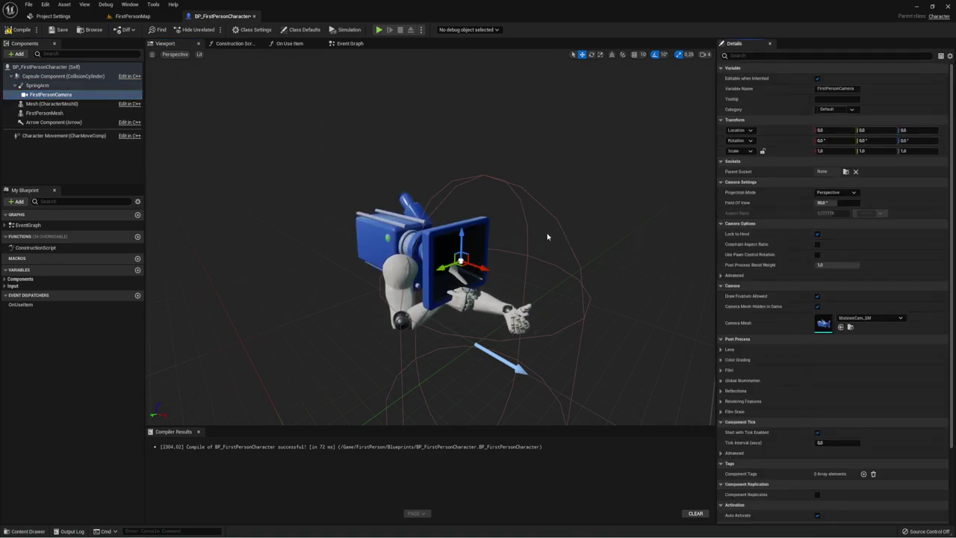
pyautogui.moveTo(546, 237)
pyautogui.mouseDown()
pyautogui.moveTo(418, 248)
pyautogui.moveTo(448, 247)
pyautogui.mouseUp()
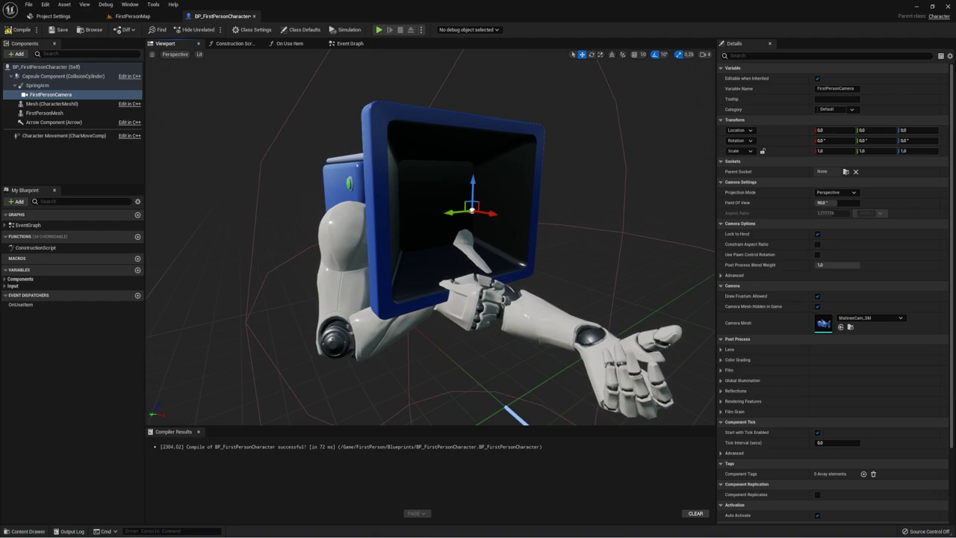
# - Move the SpringArm to about X -10.2, Y 14.4, Z 56.8 and recompile the blueprint
pyautogui.click(37, 85)
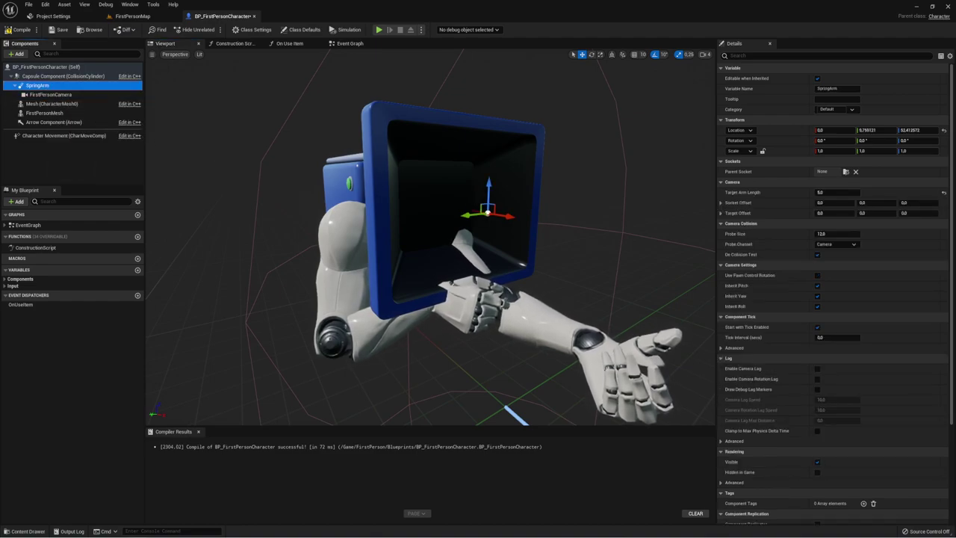
pyautogui.moveTo(470, 214)
pyautogui.mouseDown()
pyautogui.moveTo(447, 218)
pyautogui.moveTo(449, 194)
pyautogui.moveTo(508, 224)
pyautogui.moveTo(552, 228)
pyautogui.mouseUp()
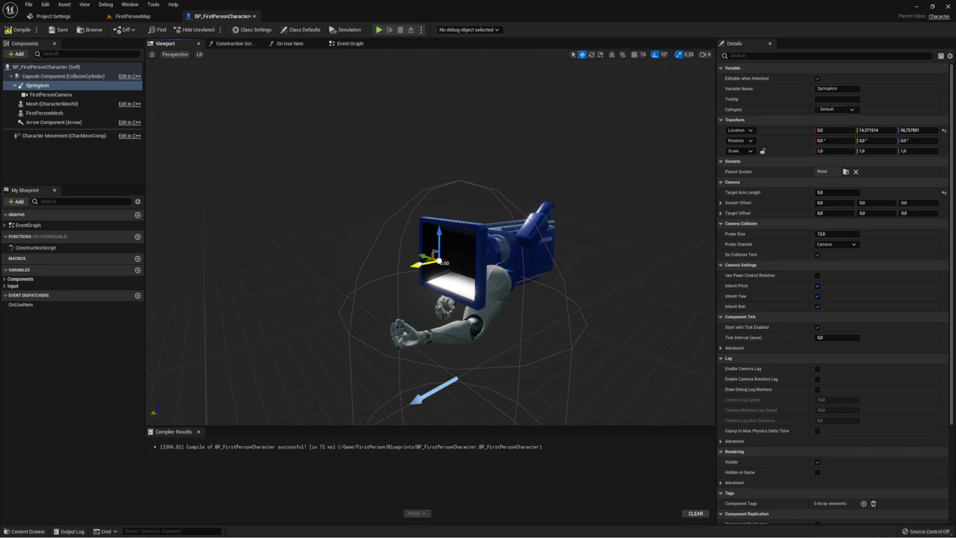
pyautogui.moveTo(439, 262); pyautogui.dragTo(440, 263)
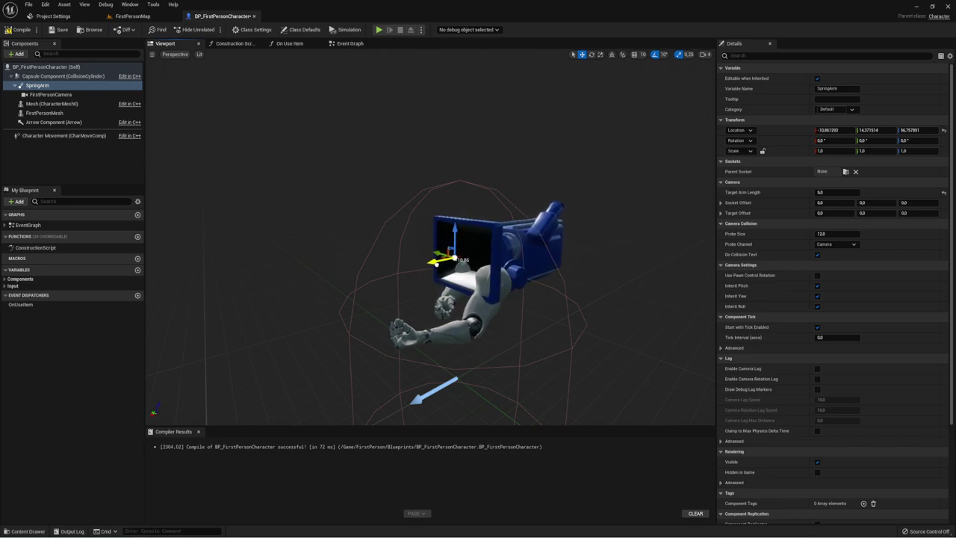
pyautogui.click(18, 30)
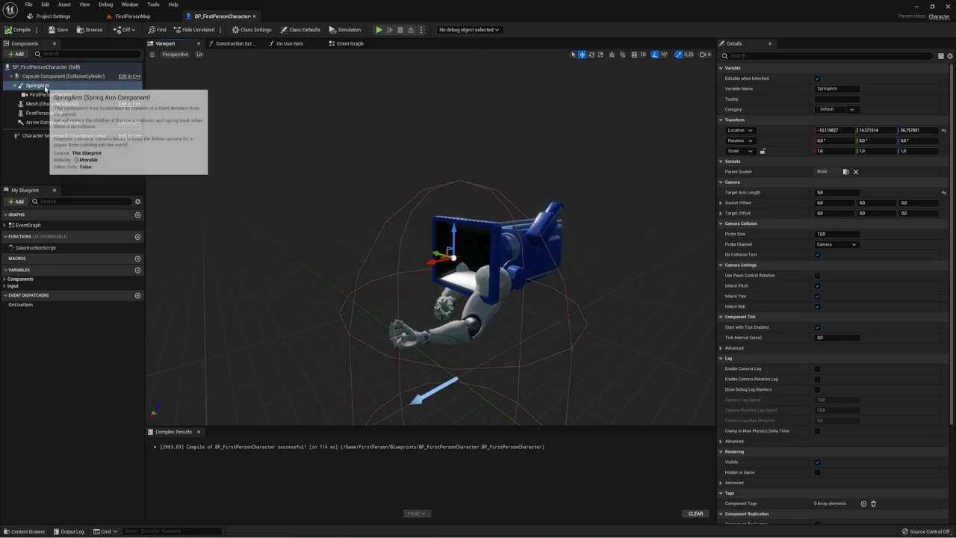
# - After a playtest, move the SpringArm back and lower (X about -16.6, Z about 56.4) and recompile
pyautogui.click(379, 30)
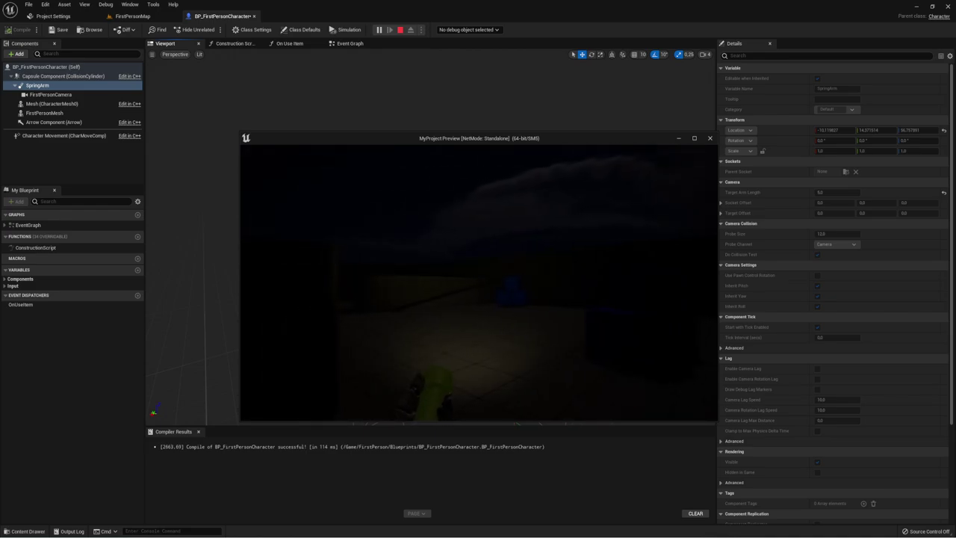
pyautogui.press('Escape')
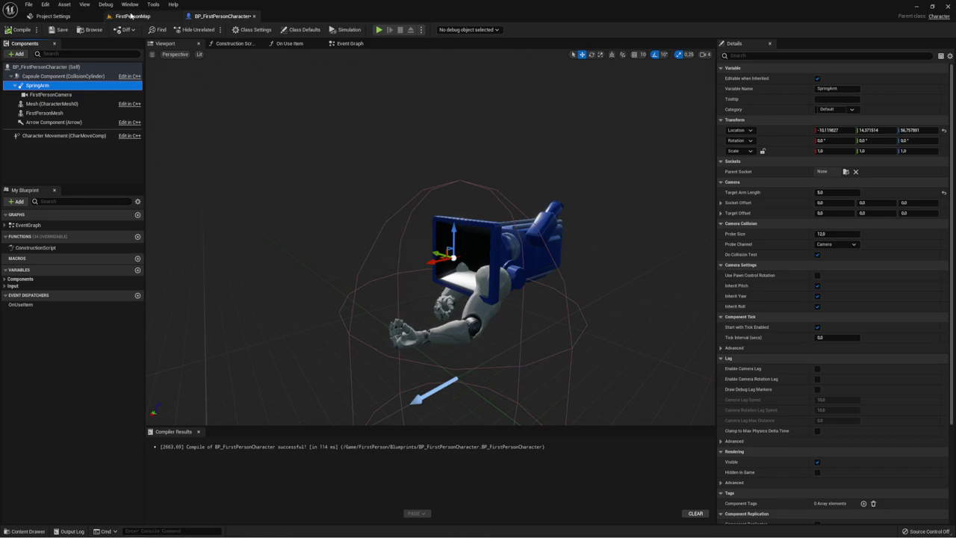
pyautogui.moveTo(430, 261); pyautogui.dragTo(446, 260)
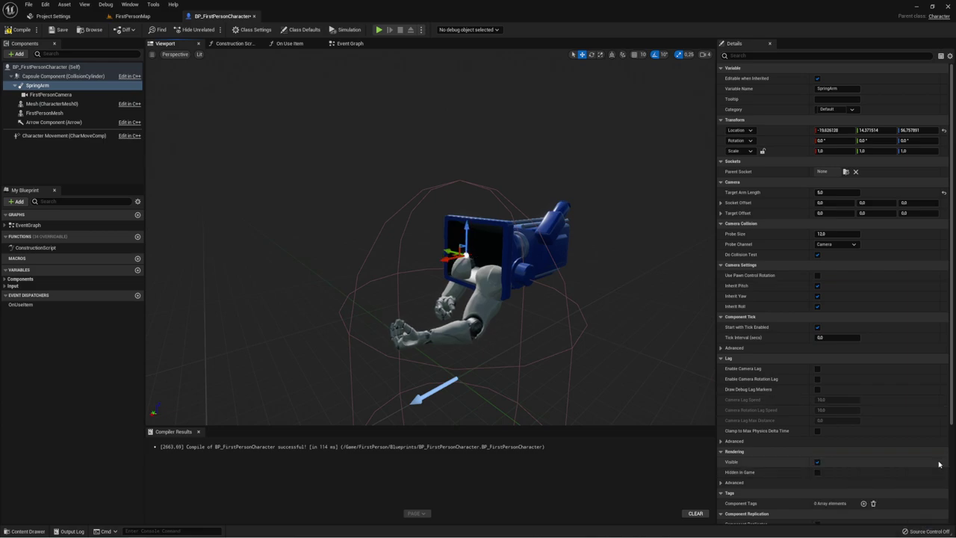
pyautogui.moveTo(465, 233); pyautogui.dragTo(465, 236)
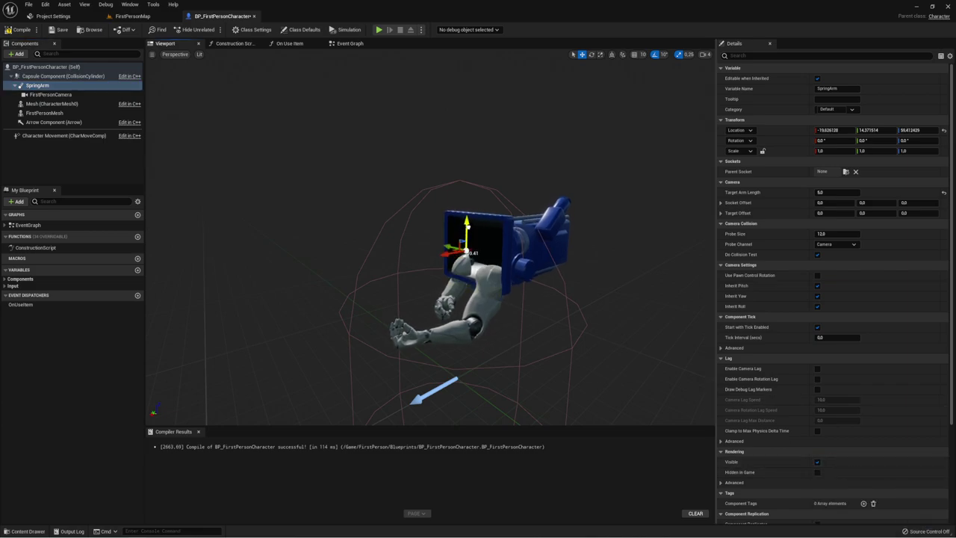
pyautogui.click(19, 30)
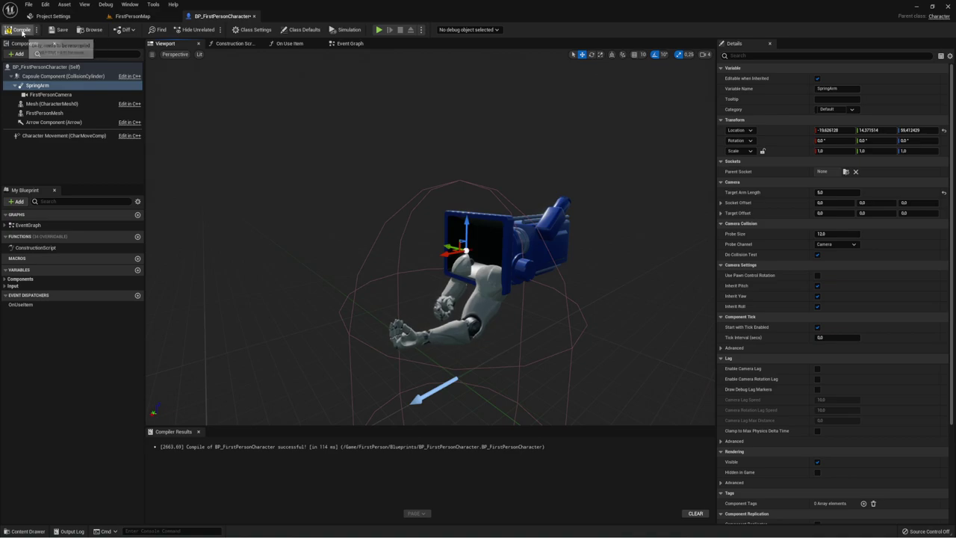
# - Playtest again, walking forward to pick up the flashlight
pyautogui.click(379, 29)
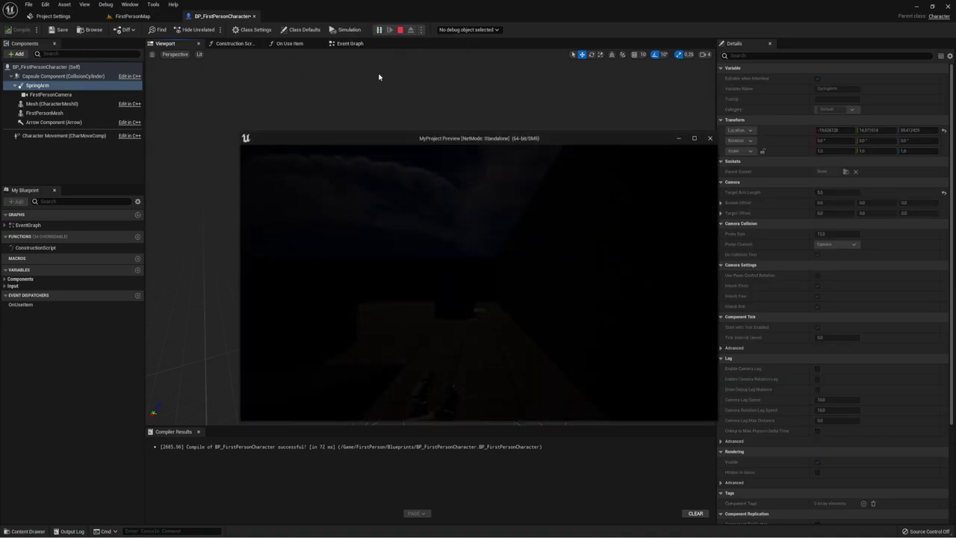
pyautogui.press('w')
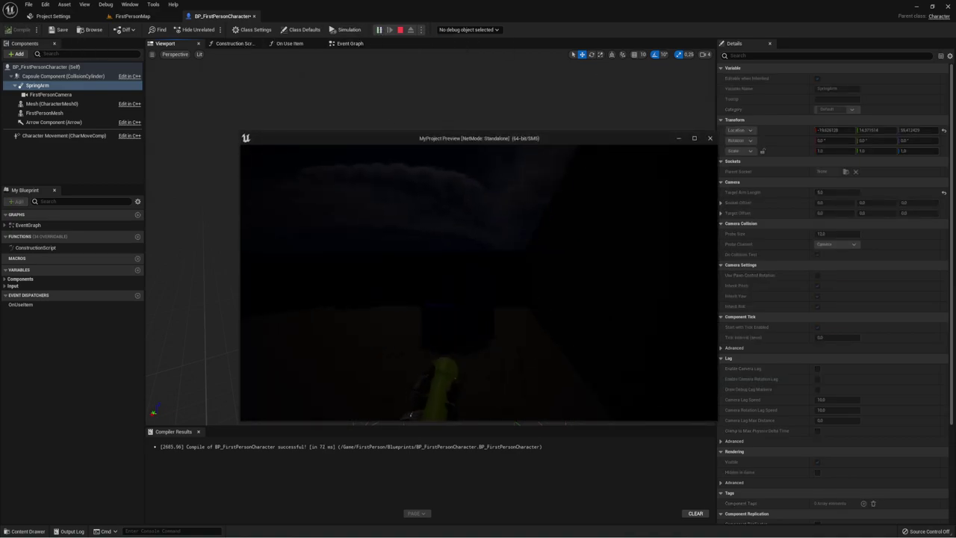
pyautogui.press('Escape')
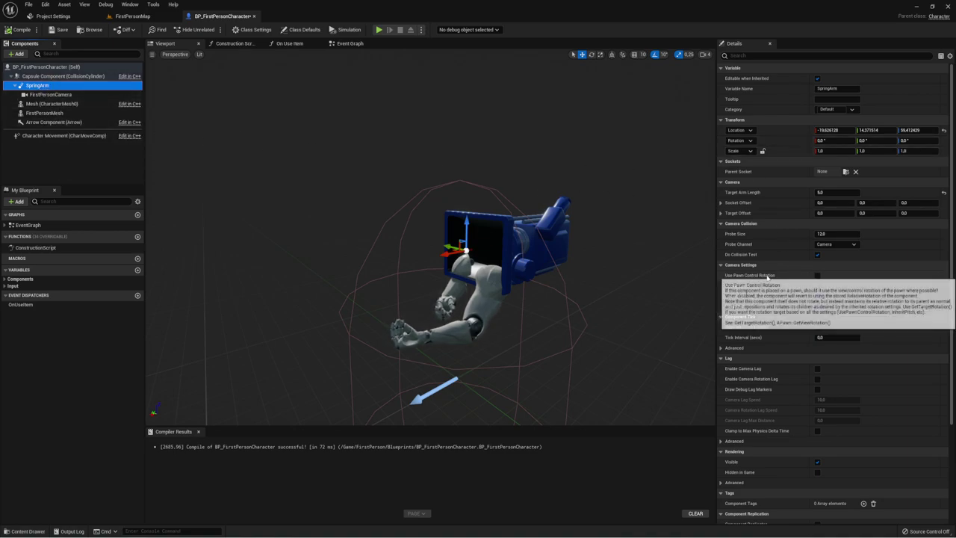
# - Enable Use Pawn Control Rotation on the SpringArm and playtest the camera
pyautogui.click(817, 276)
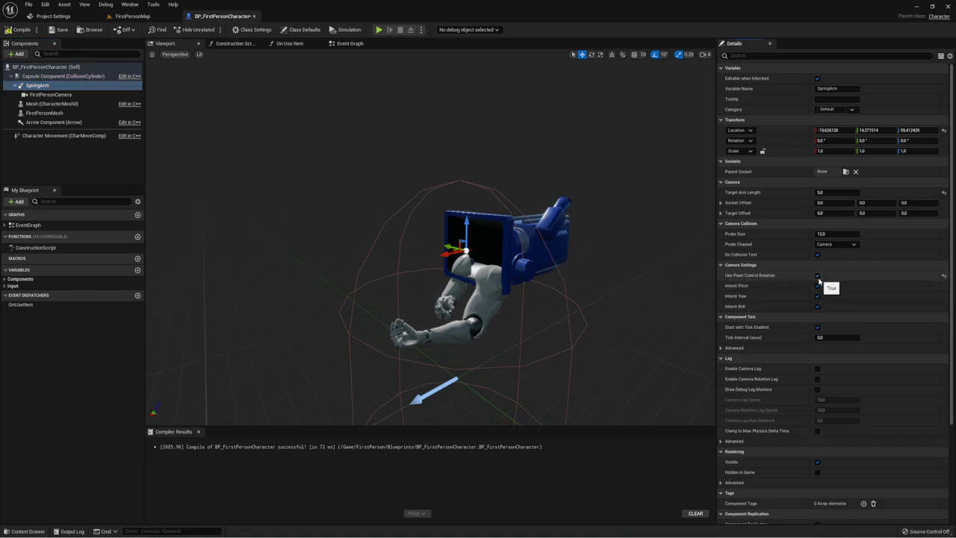
pyautogui.click(379, 30)
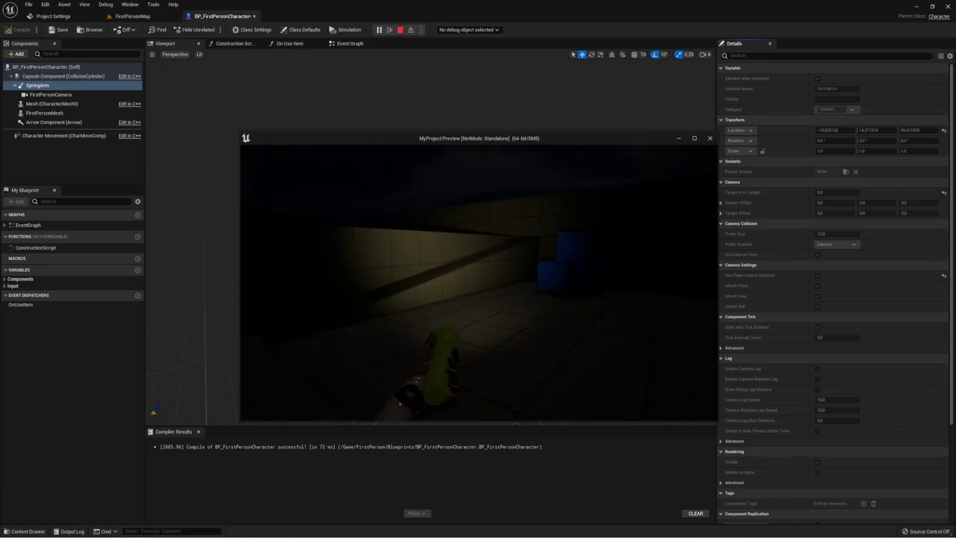
pyautogui.press('Escape')
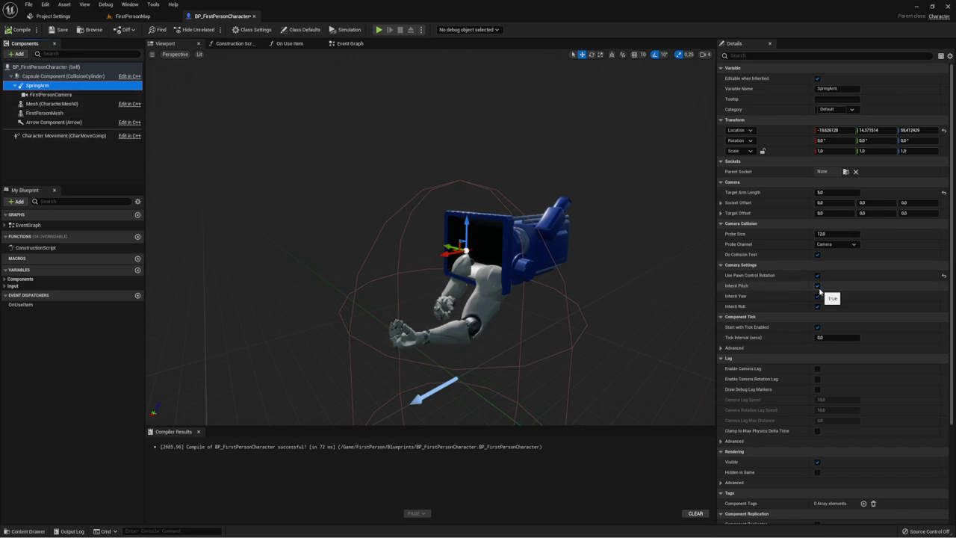
# - Tick Enable Camera Rotation Lag on the SpringArm with a lag speed of 1.0
pyautogui.scroll(-2, 776, 305)
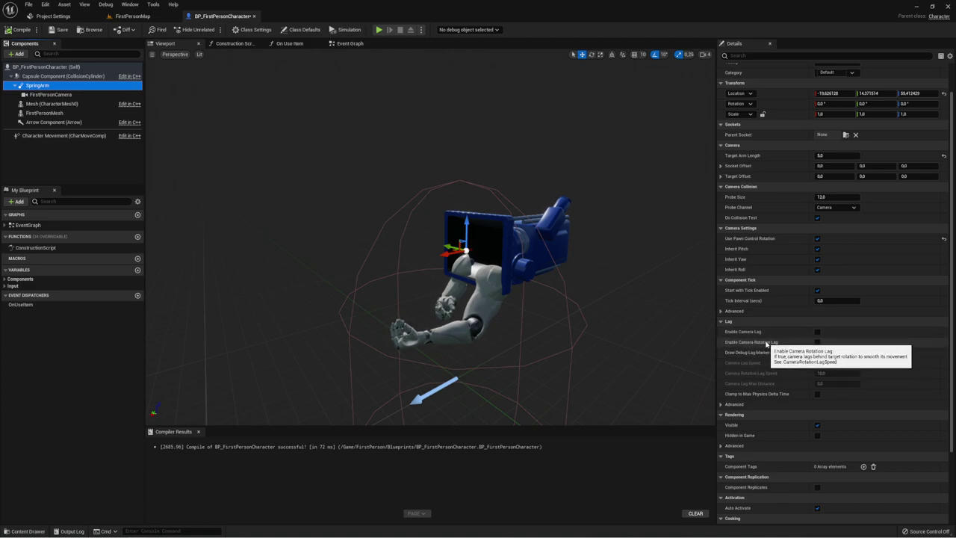
pyautogui.click(817, 341)
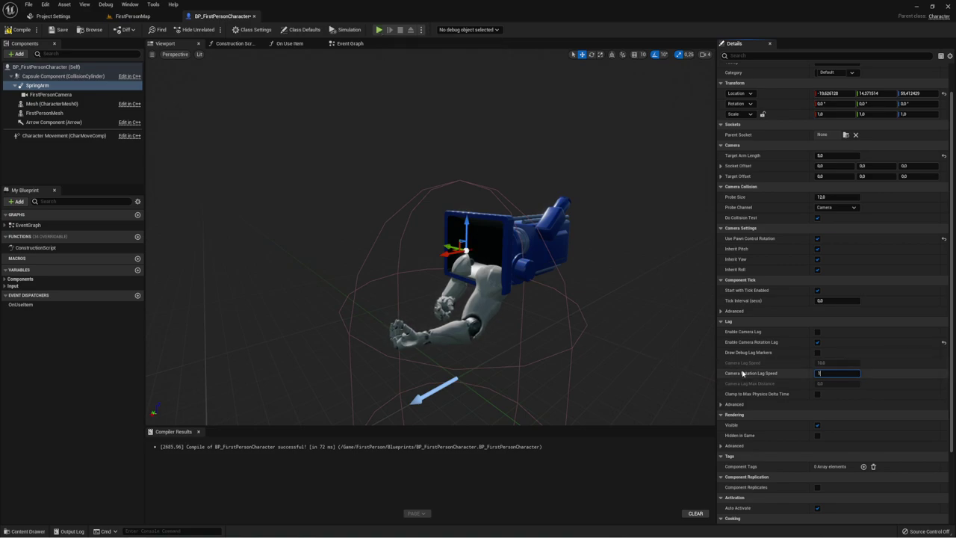
pyautogui.press('Return')
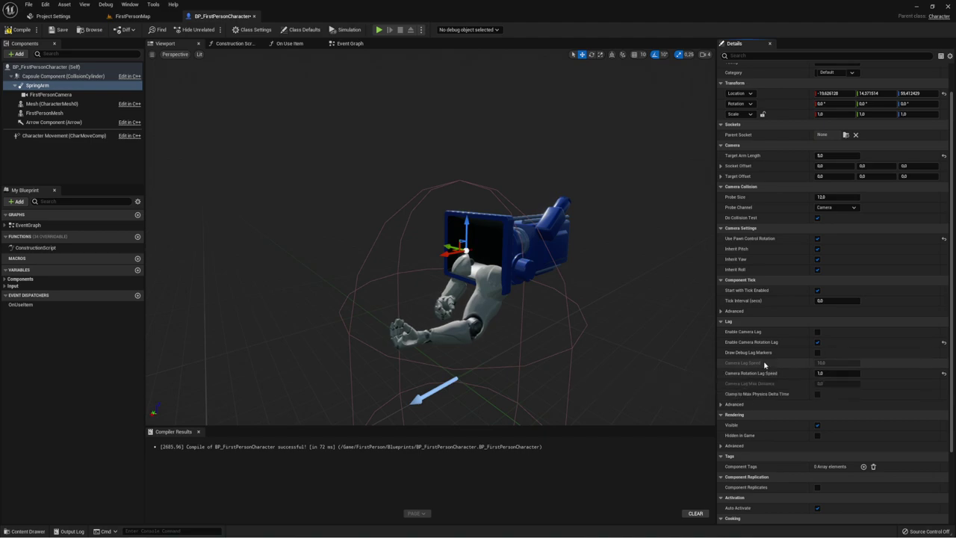
# - Playtest the lag, raise Camera Rotation Lag Speed to 15.0, and playtest again
pyautogui.click(379, 30)
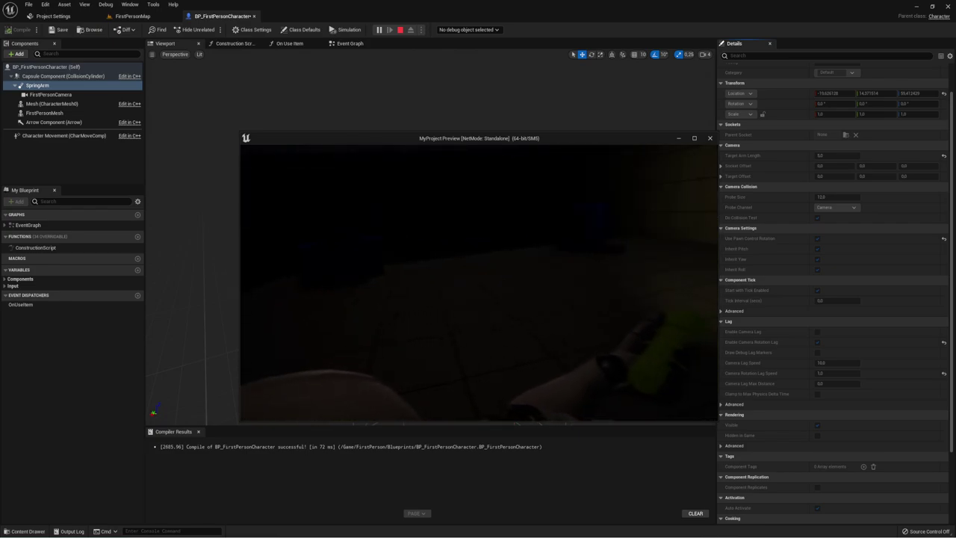
pyautogui.press('Escape')
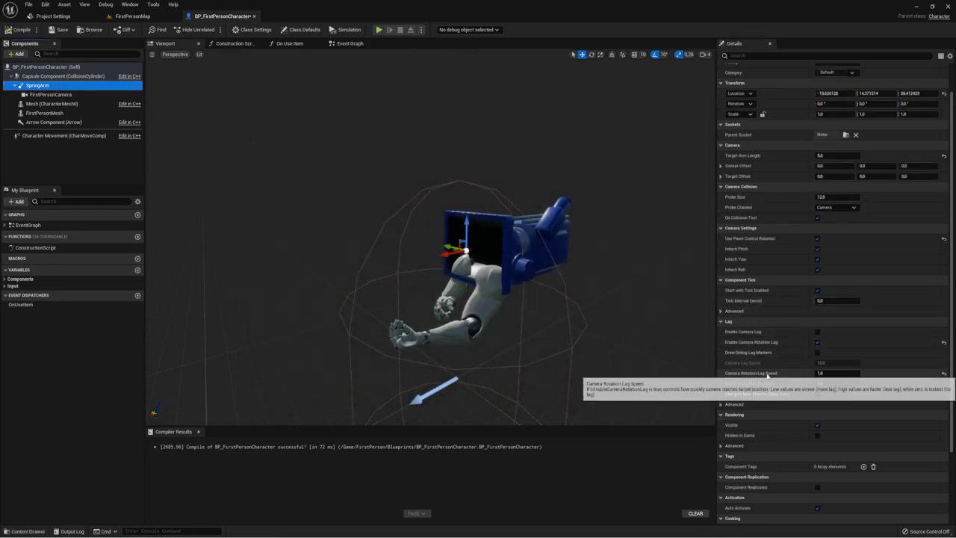
pyautogui.click(834, 374)
pyautogui.write('15')
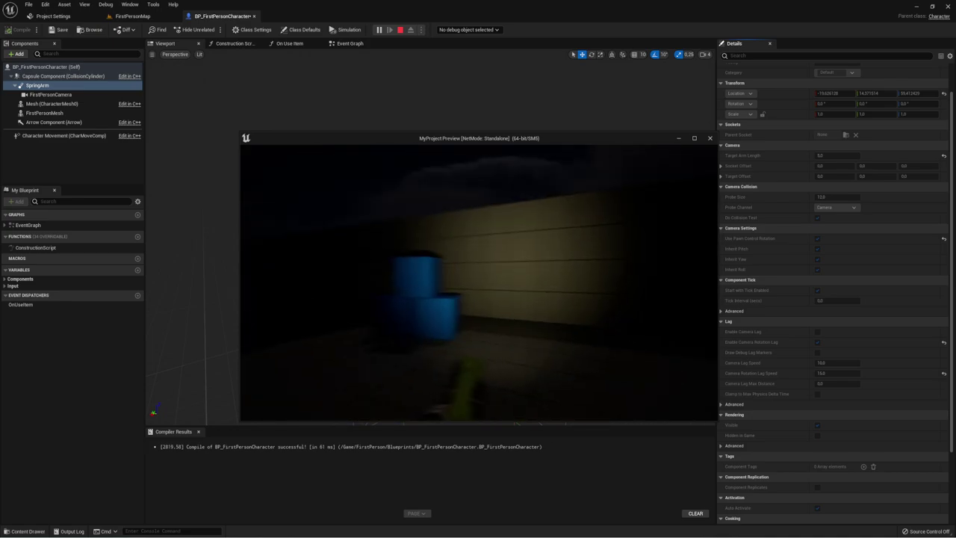
pyautogui.press('Escape')
pyautogui.write('20')
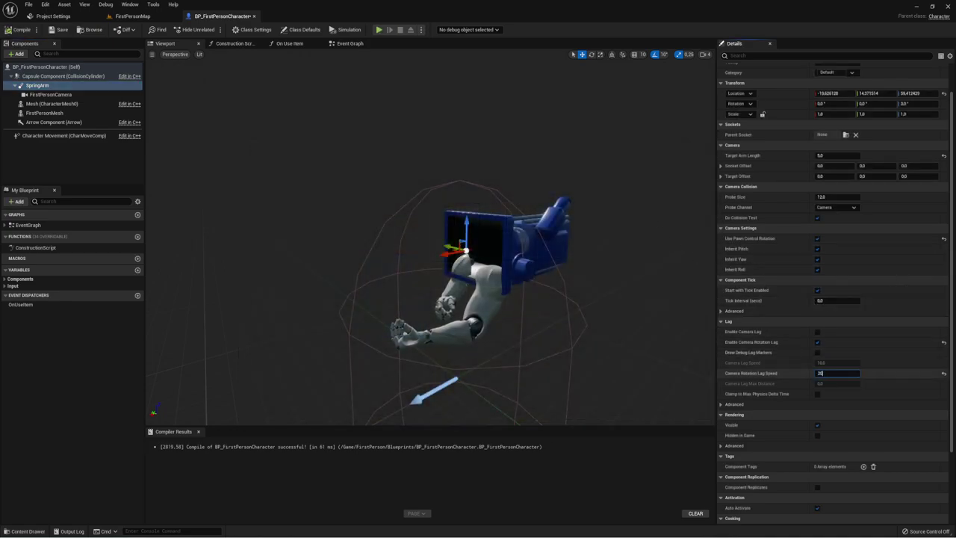
# - Playtest the camera at Camera Rotation Lag Speed 20, then again at 8.0
pyautogui.click(379, 30)
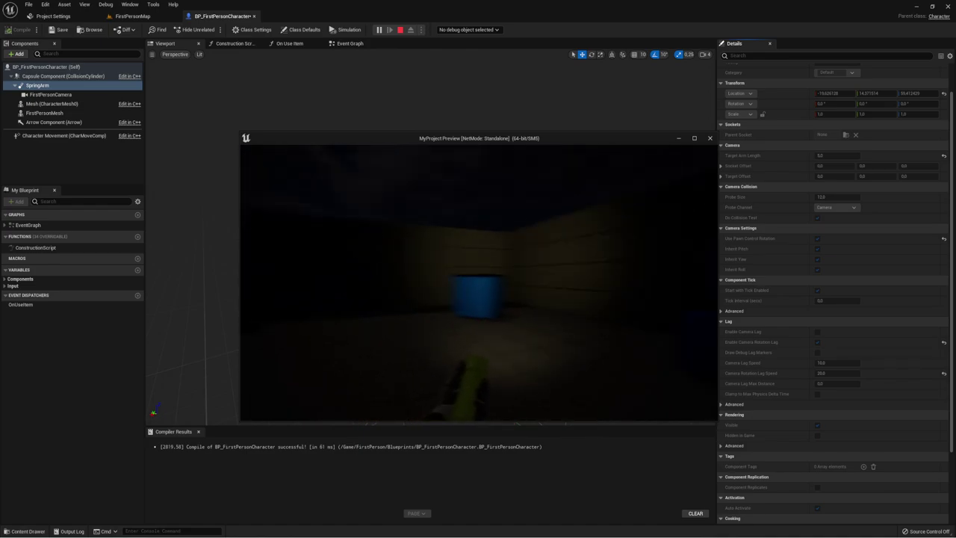
pyautogui.press('Escape')
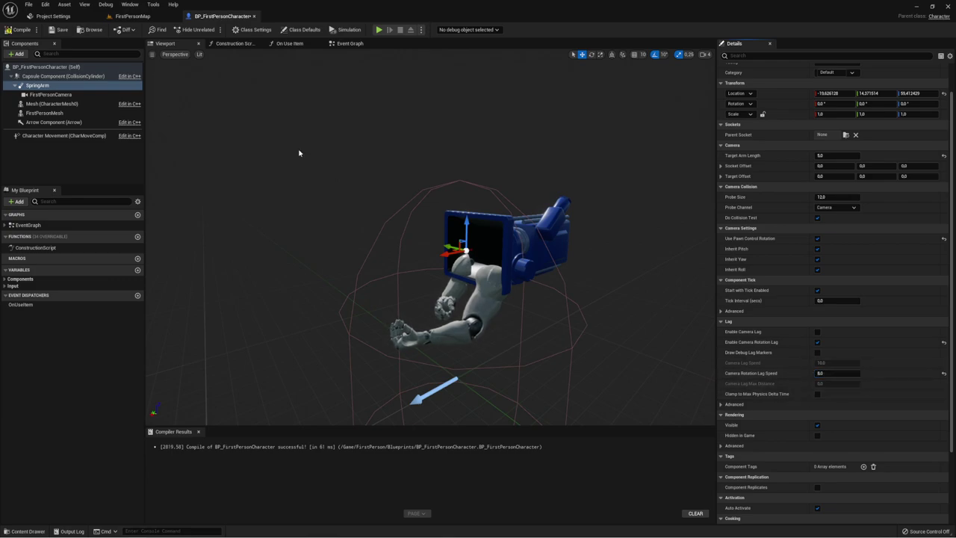
pyautogui.click(378, 30)
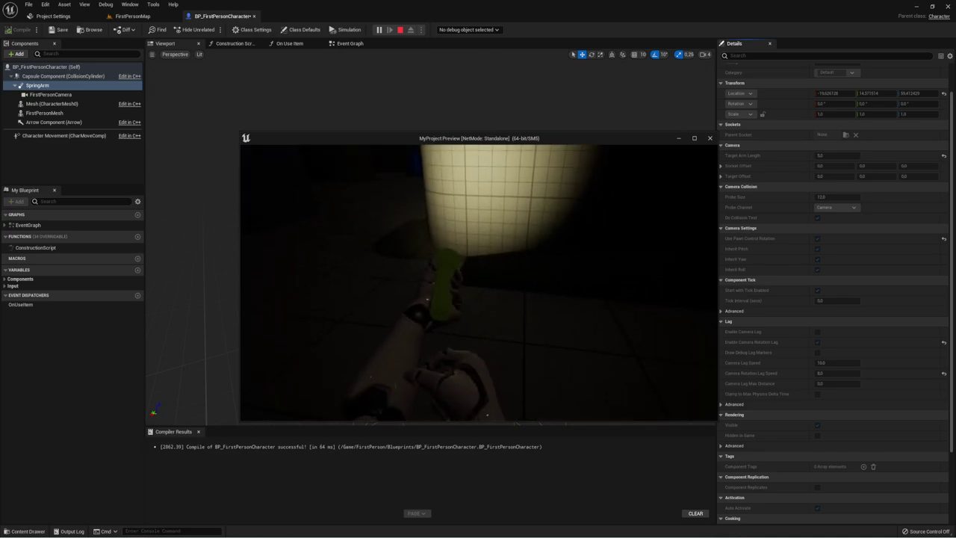
pyautogui.press('Escape')
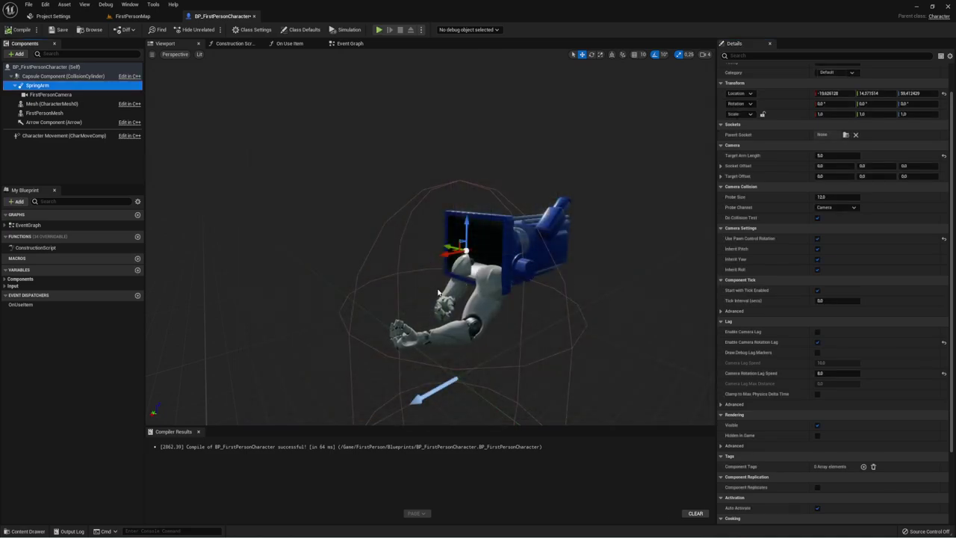
pyautogui.click(46, 113)
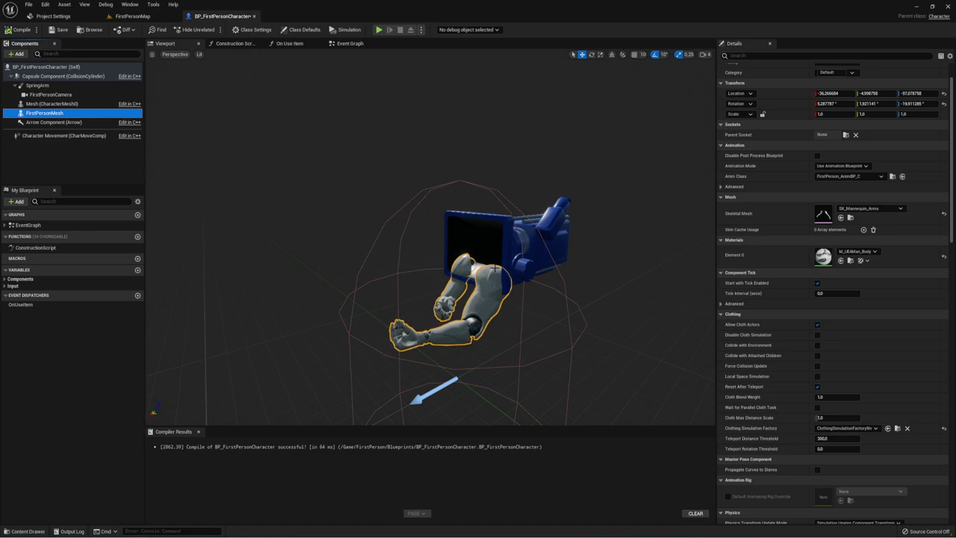
pyautogui.moveTo(532, 305); pyautogui.dragTo(568, 329)
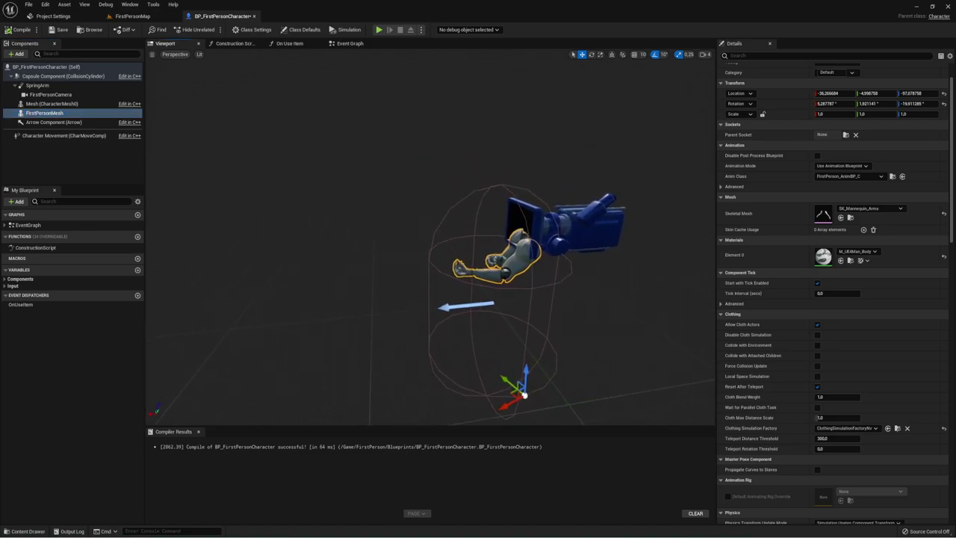